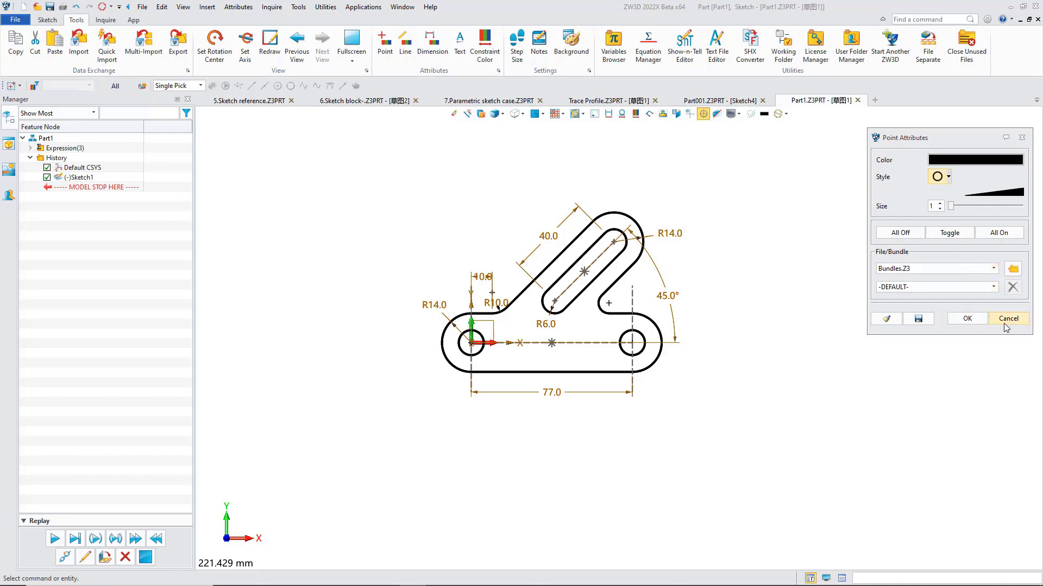
# Examine the attribute settings for points, lines, dimensions and text, plus the constraint colour settings, closing the point, dimension, text and constraint colour dialogs.
pyautogui.click(1008, 319)
pyautogui.click(404, 41)
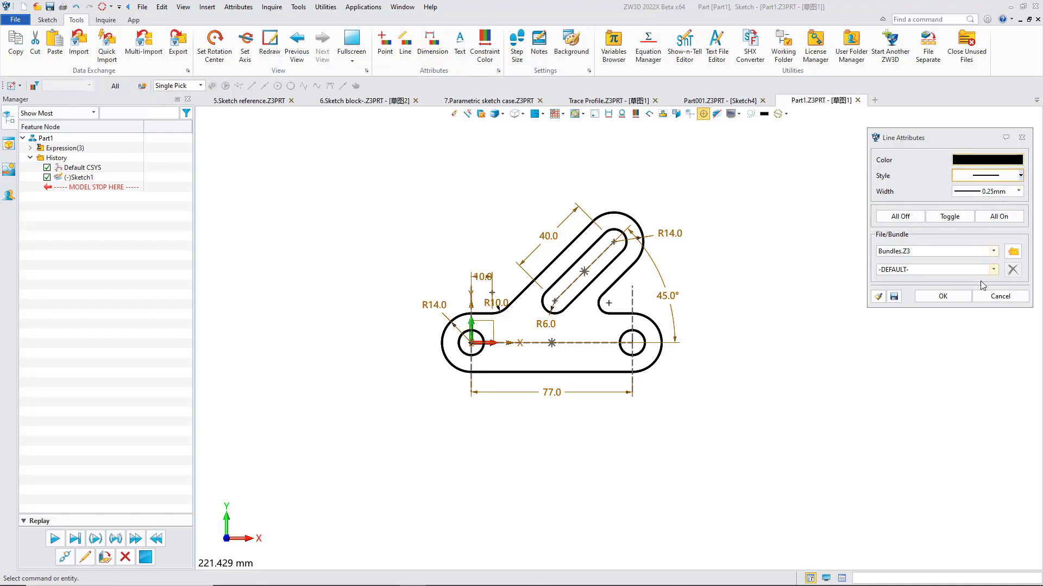
pyautogui.click(431, 48)
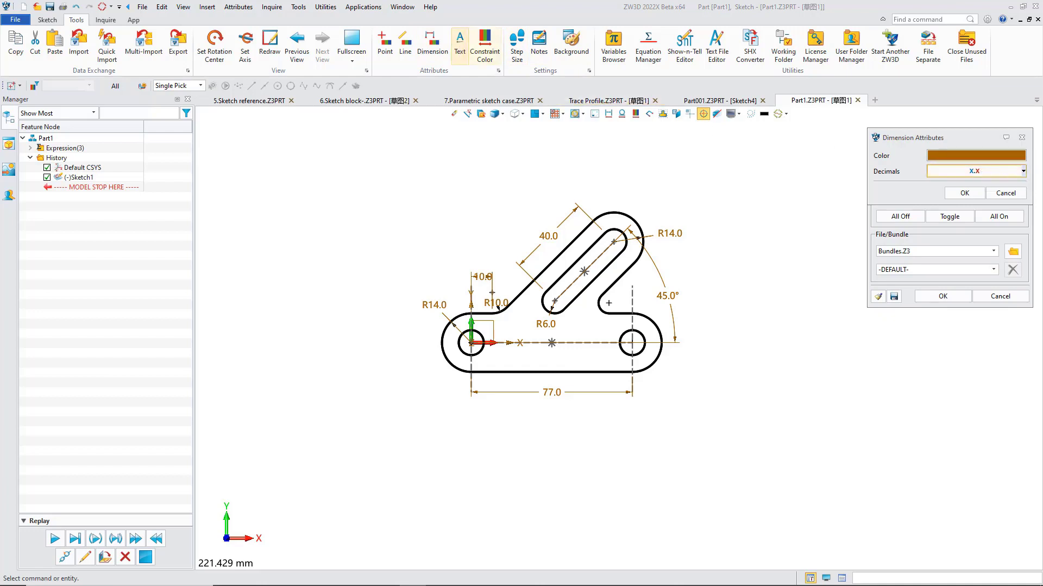
pyautogui.click(1022, 137)
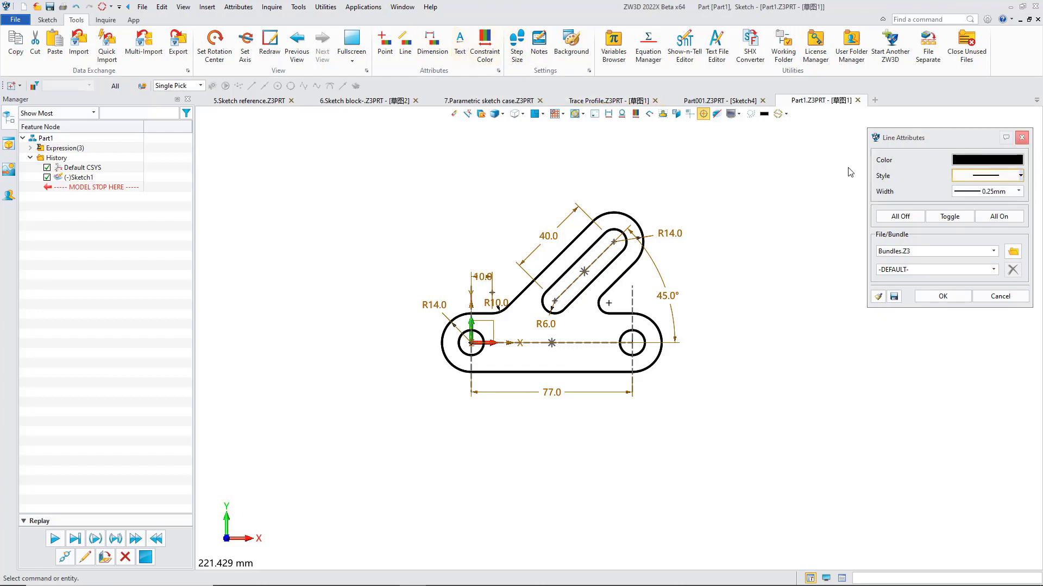
pyautogui.click(460, 46)
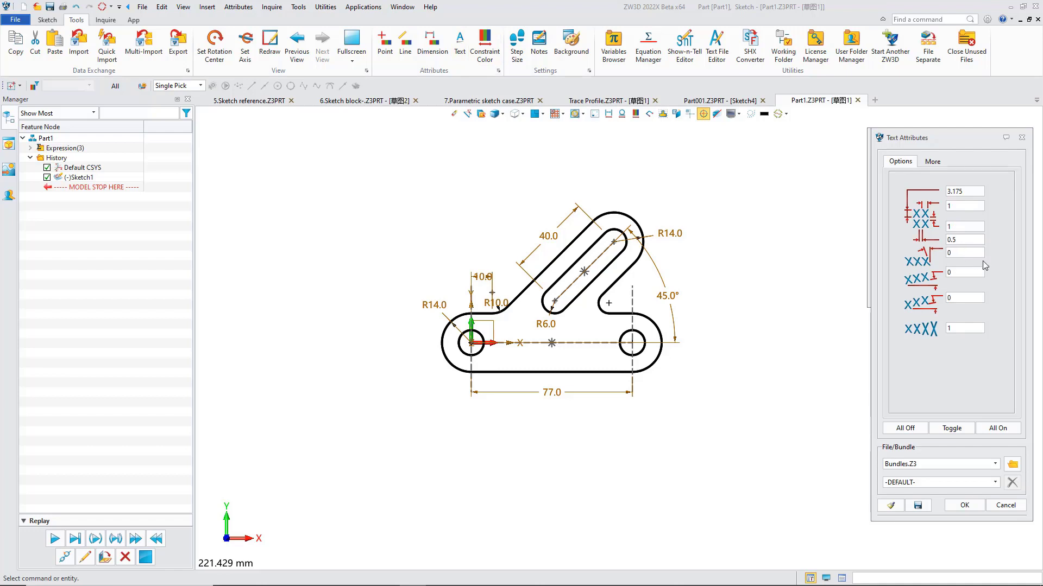
pyautogui.click(933, 162)
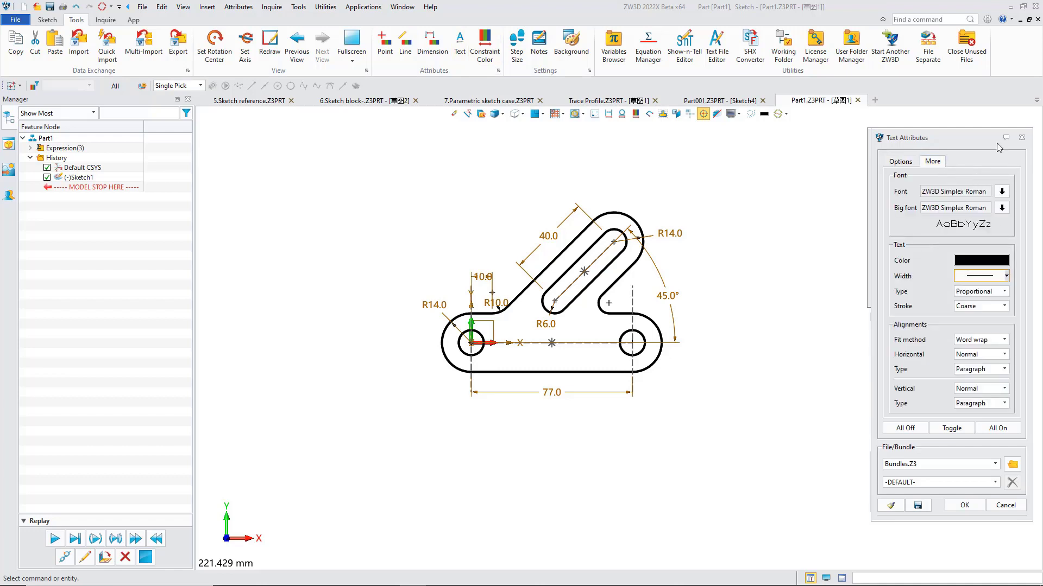
pyautogui.click(1022, 137)
pyautogui.click(490, 52)
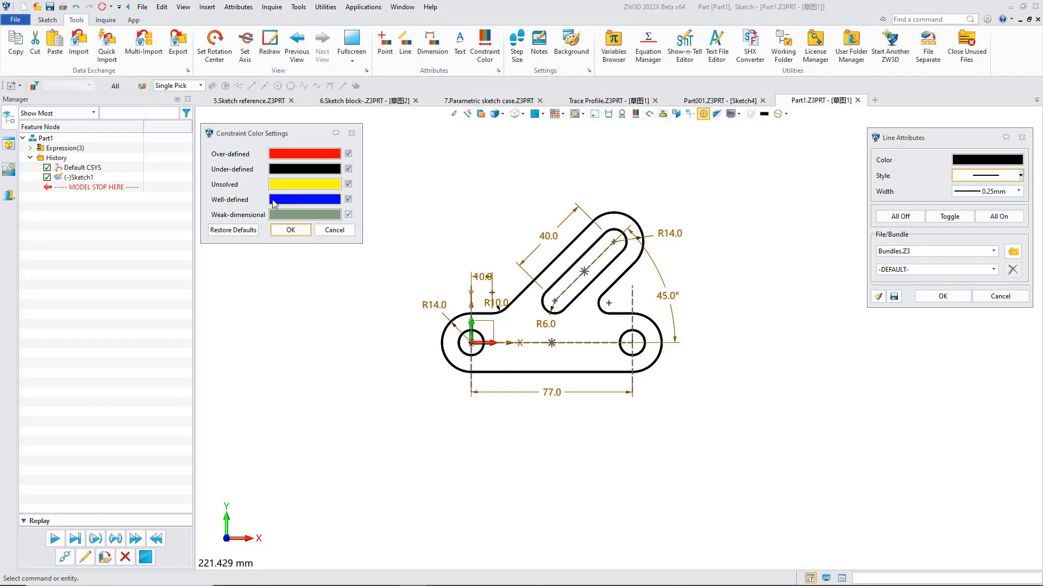
pyautogui.click(352, 138)
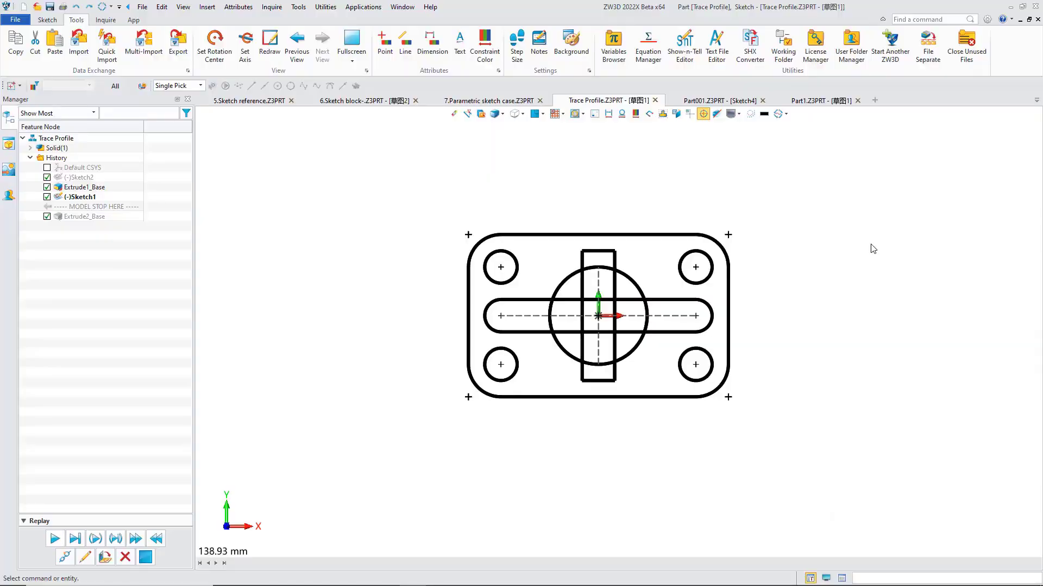
# Turn on constraint-status colouring for the plate sketch in the Trace Profile part.
pyautogui.scroll(3, 853, 268)
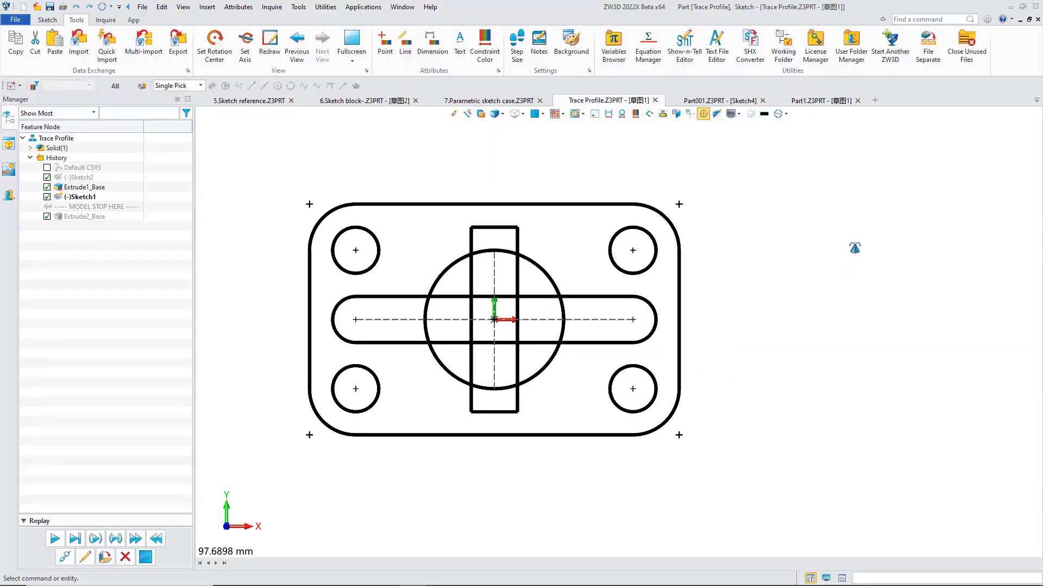
pyautogui.click(636, 114)
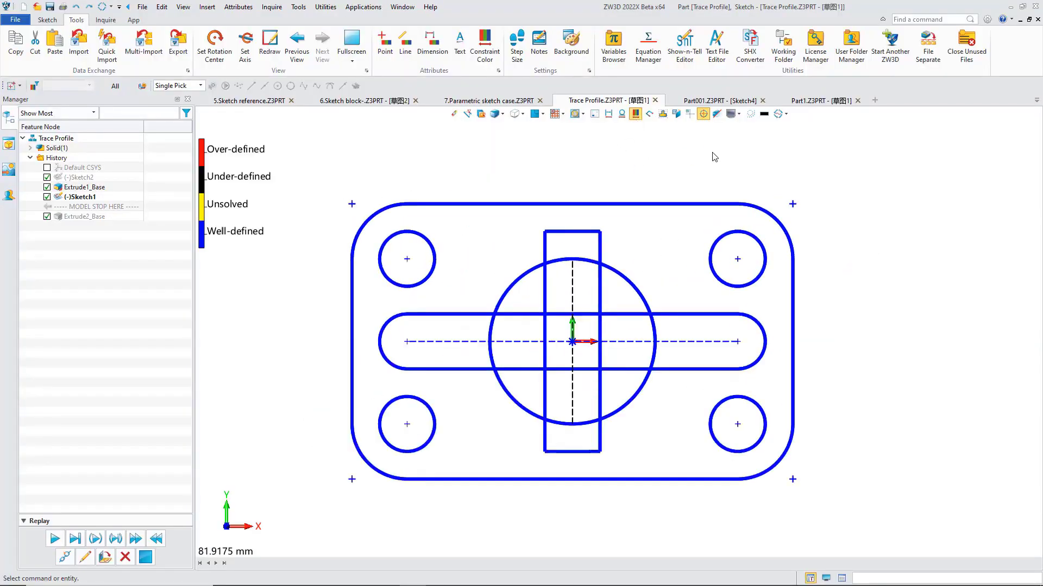
pyautogui.scroll(1, 647, 179)
pyautogui.scroll(-1, 658, 182)
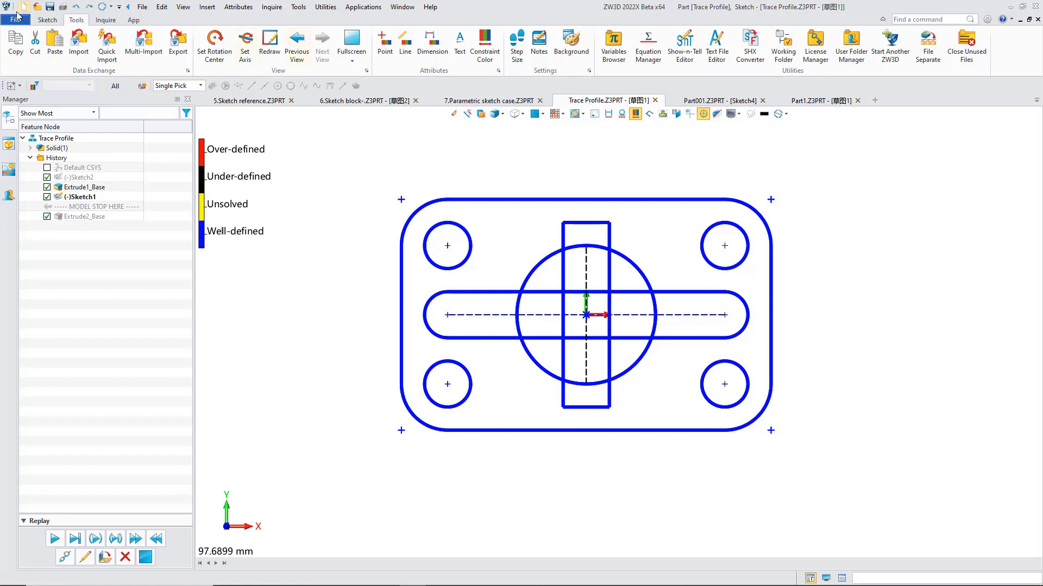
# Trace the plate's outer rounded rectangle as a closed profile with the Trace Profile command.
pyautogui.click(46, 22)
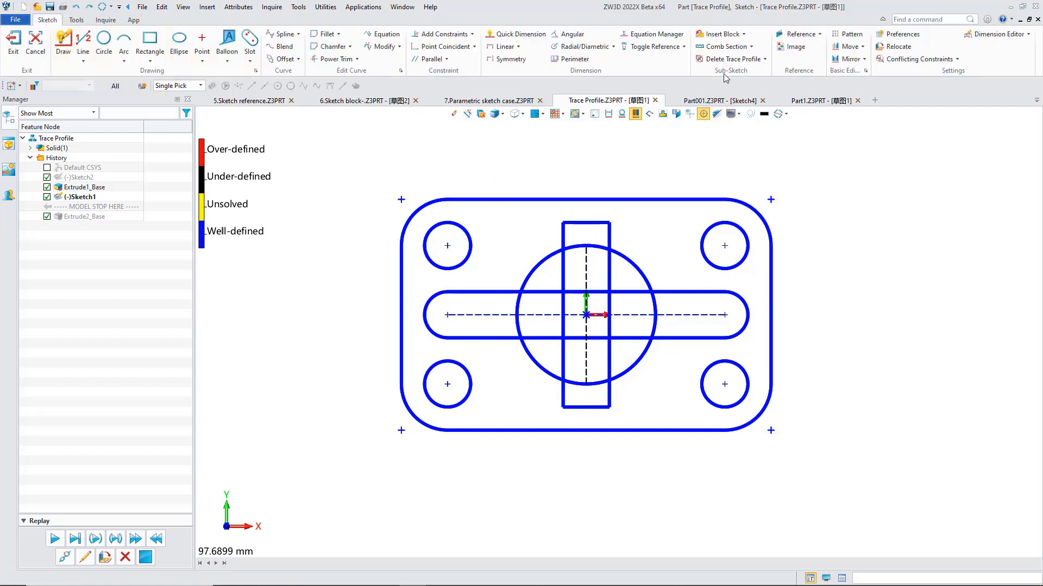
pyautogui.click(766, 62)
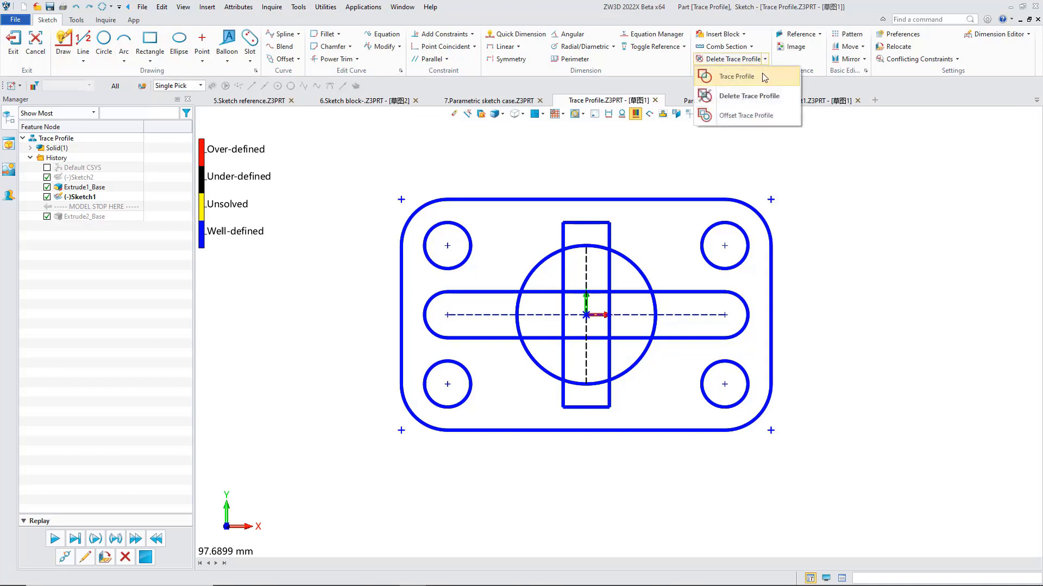
pyautogui.click(717, 76)
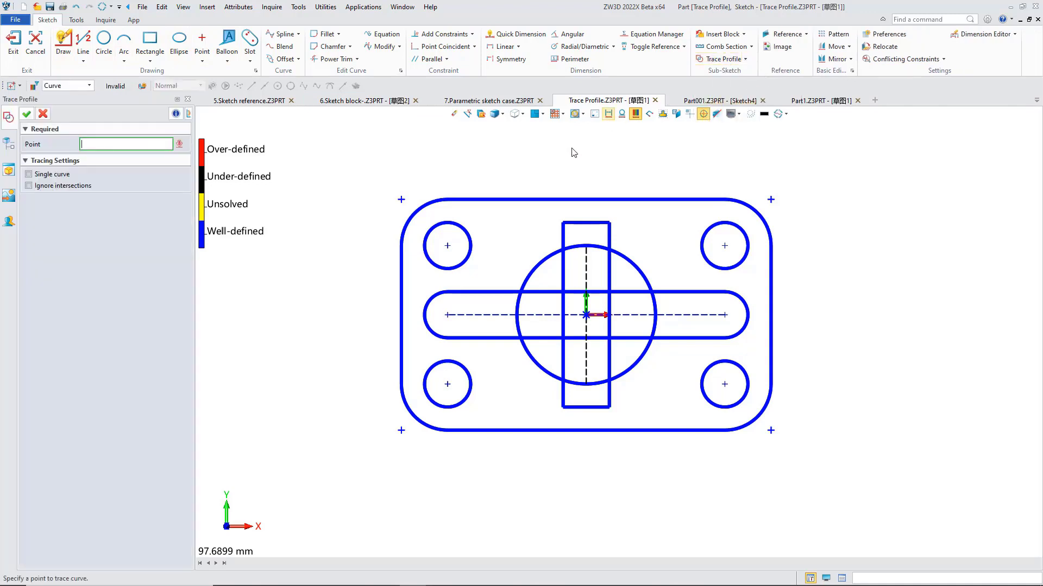
pyautogui.click(534, 200)
pyautogui.click(533, 199)
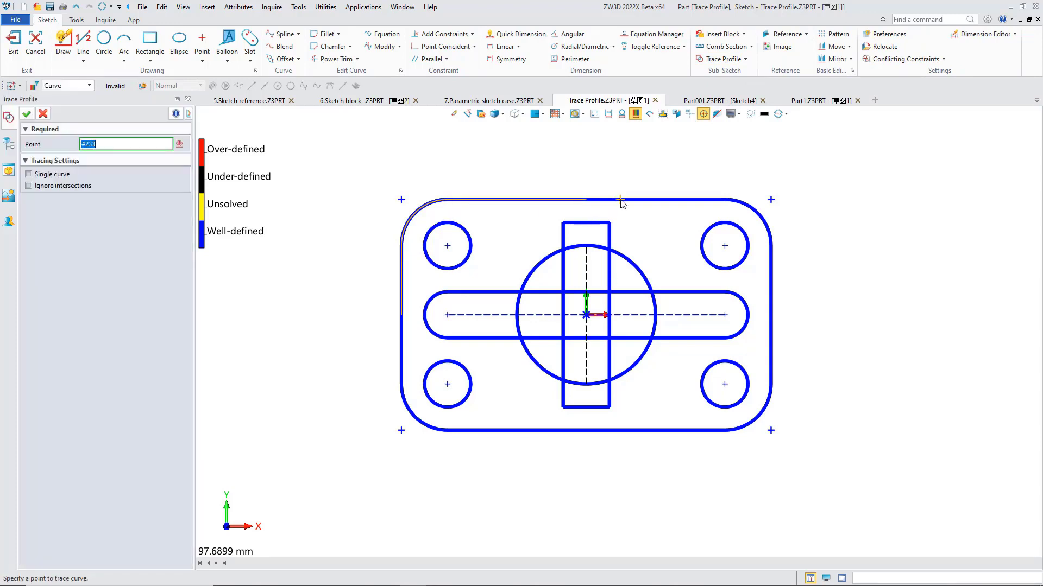
pyautogui.click(620, 200)
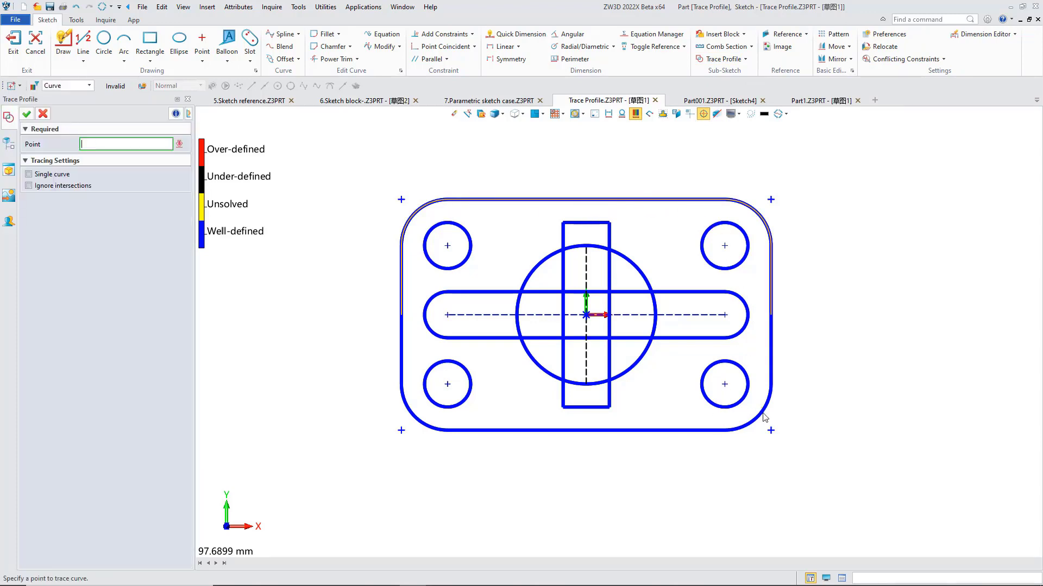
pyautogui.click(562, 430)
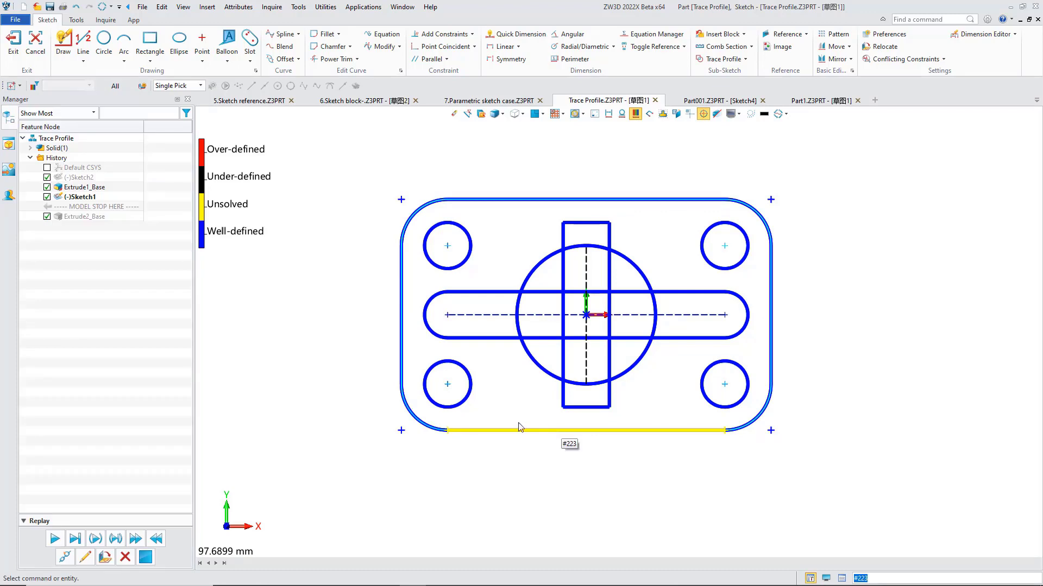
pyautogui.click(473, 385)
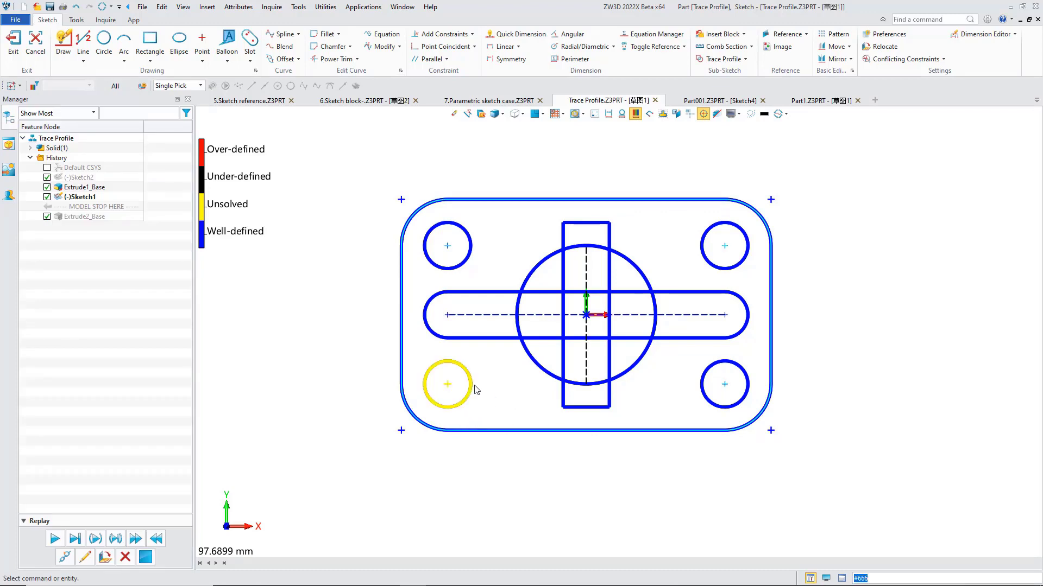
pyautogui.click(464, 264)
pyautogui.press('Escape')
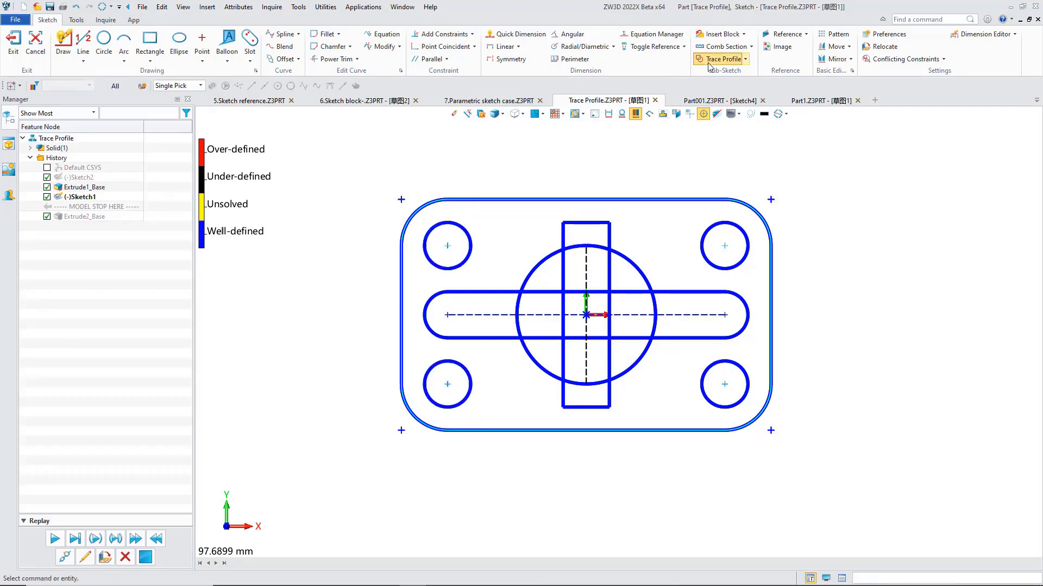
# Trace each of the four small corner circles as its own profile with Trace Profile.
pyautogui.click(709, 59)
pyautogui.click(471, 375)
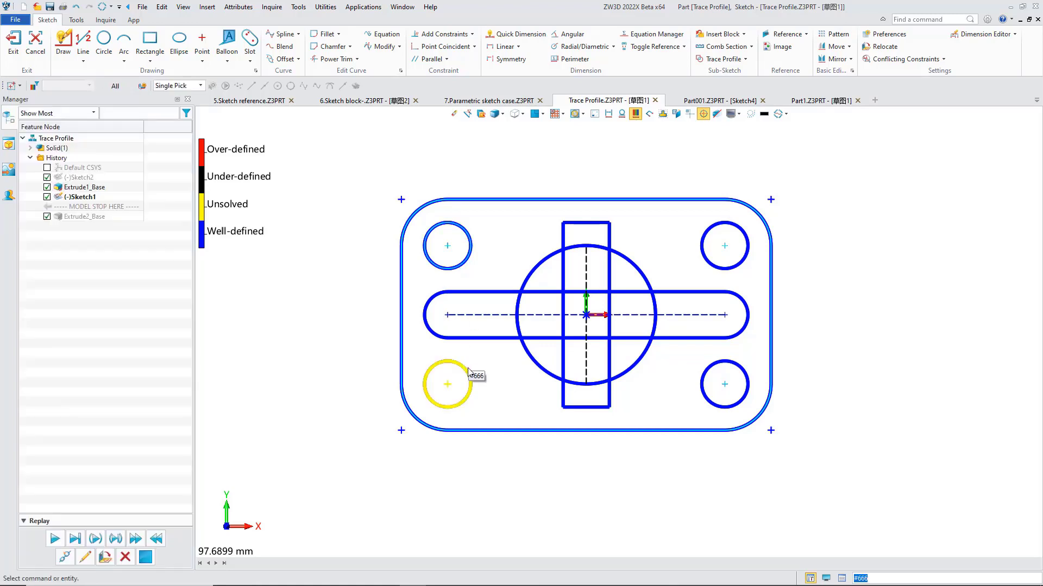
pyautogui.scroll(1, 515, 229)
pyautogui.middleClick(514, 229)
pyautogui.click(463, 406)
pyautogui.scroll(1, 642, 404)
pyautogui.middleClick(643, 405)
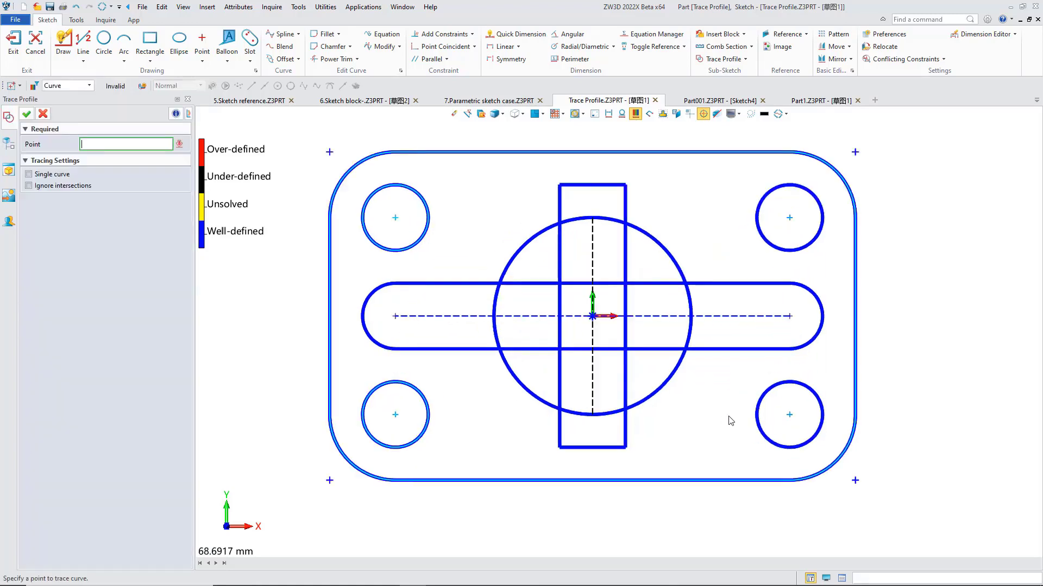
pyautogui.click(757, 418)
pyautogui.middleClick(759, 263)
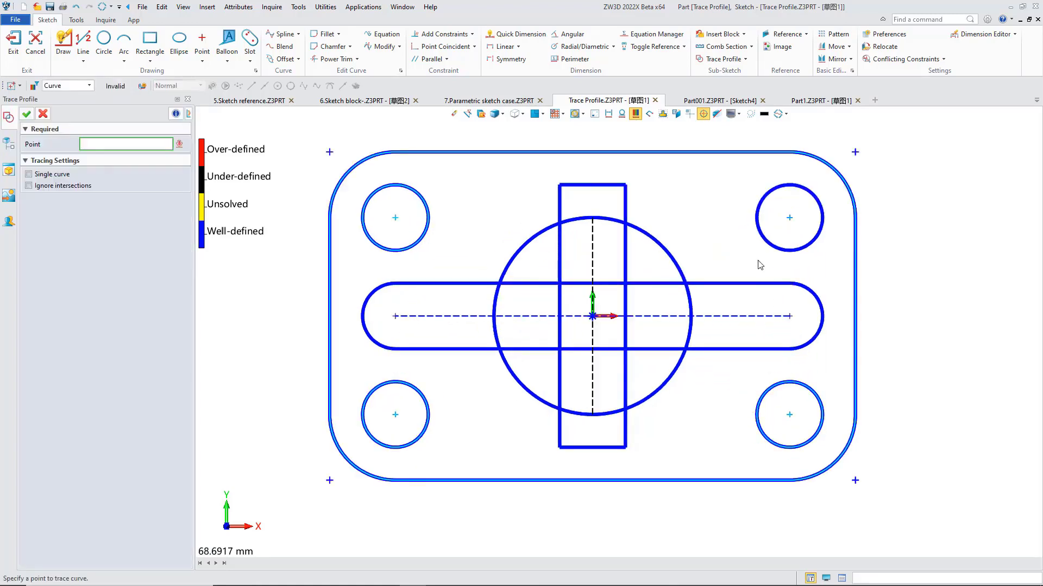
pyautogui.click(767, 241)
pyautogui.middleClick(766, 239)
pyautogui.click(767, 241)
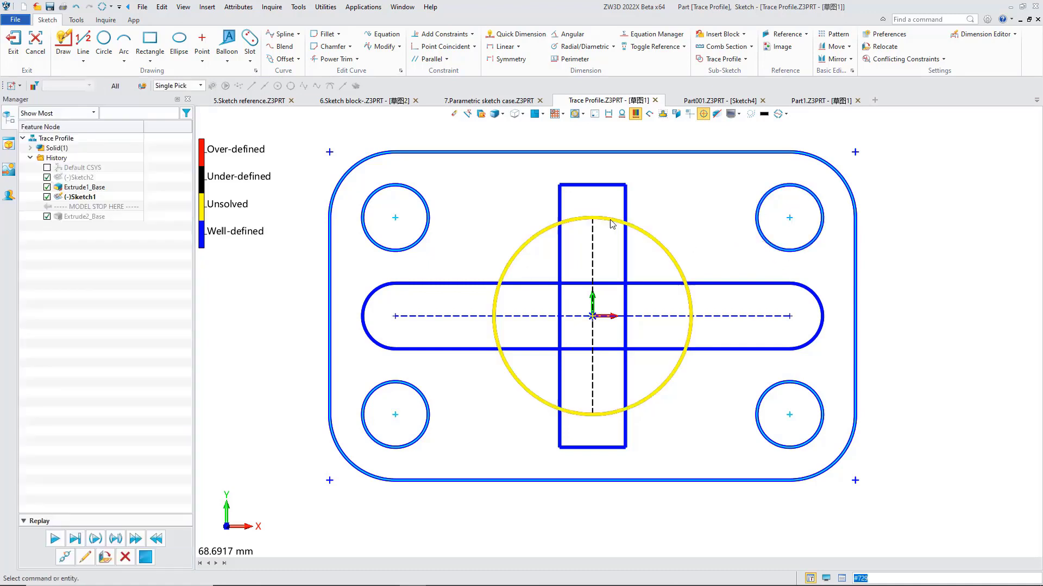
# Trace the combined outer contour of the overlapping central circle, horizontal slot and vertical rectangle as one closed profile.
pyautogui.middleClick(510, 189)
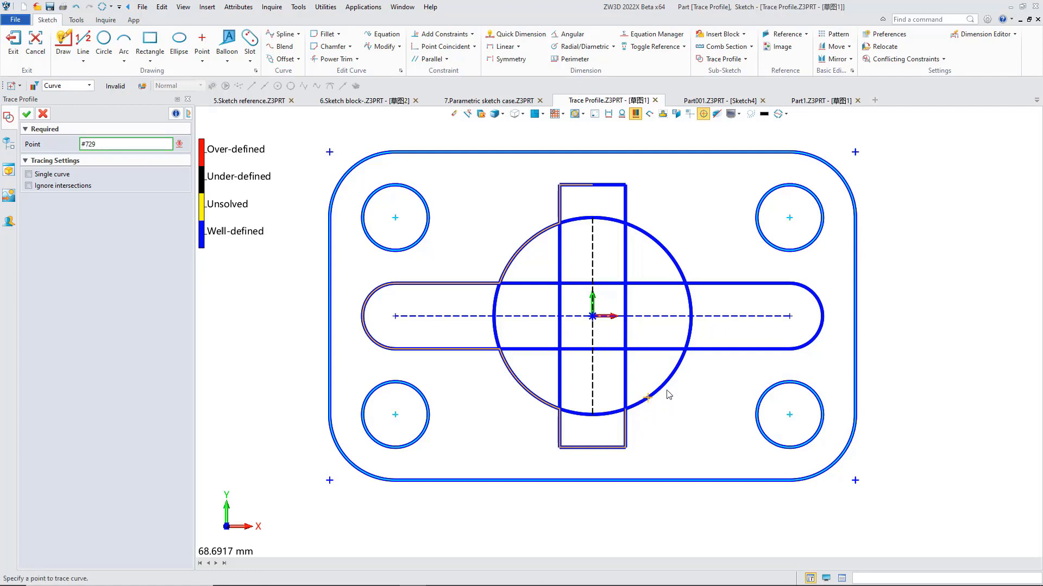
pyautogui.click(708, 350)
pyautogui.click(809, 290)
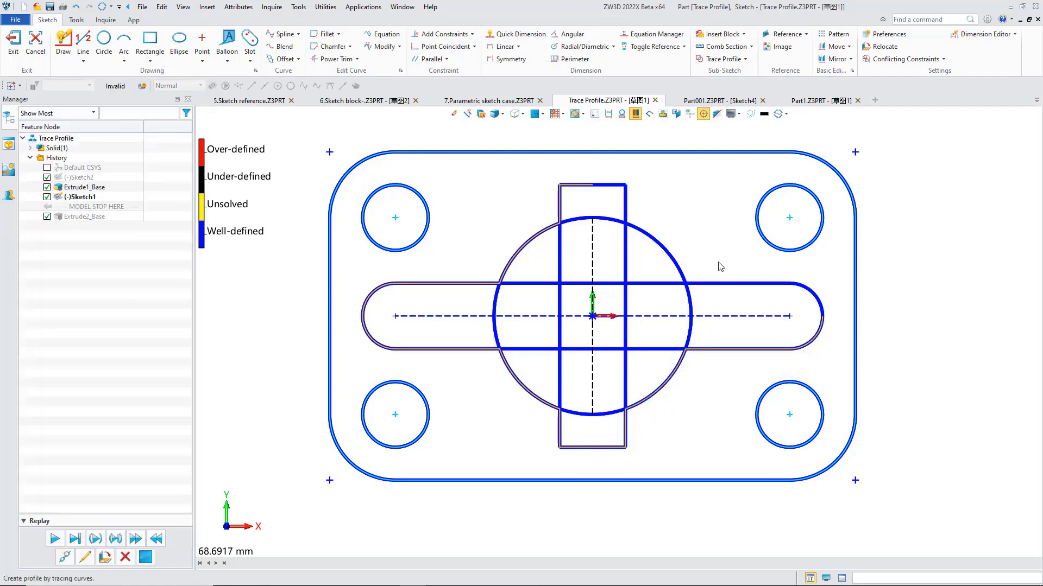
pyautogui.click(673, 254)
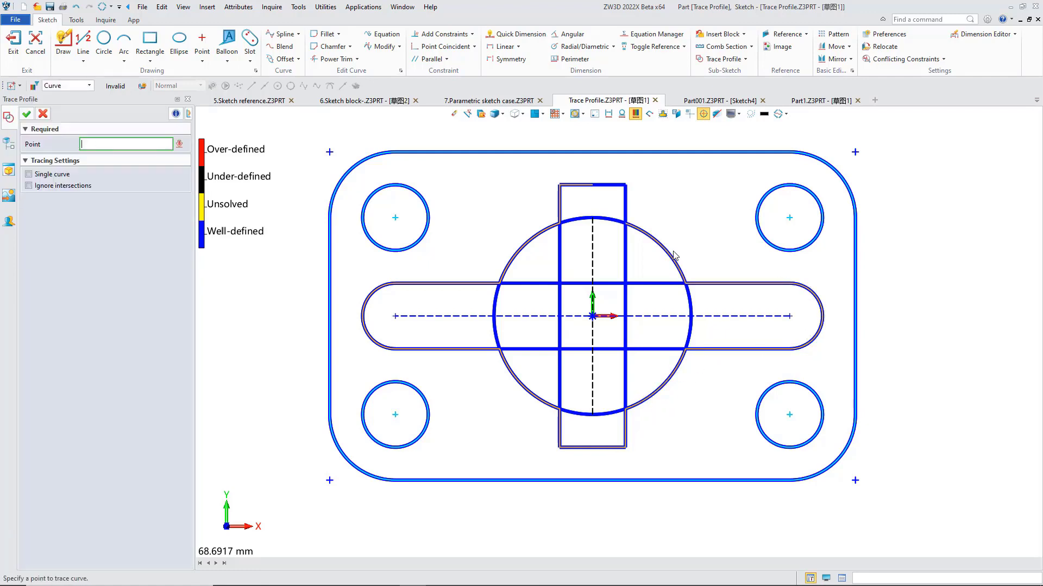
pyautogui.click(625, 196)
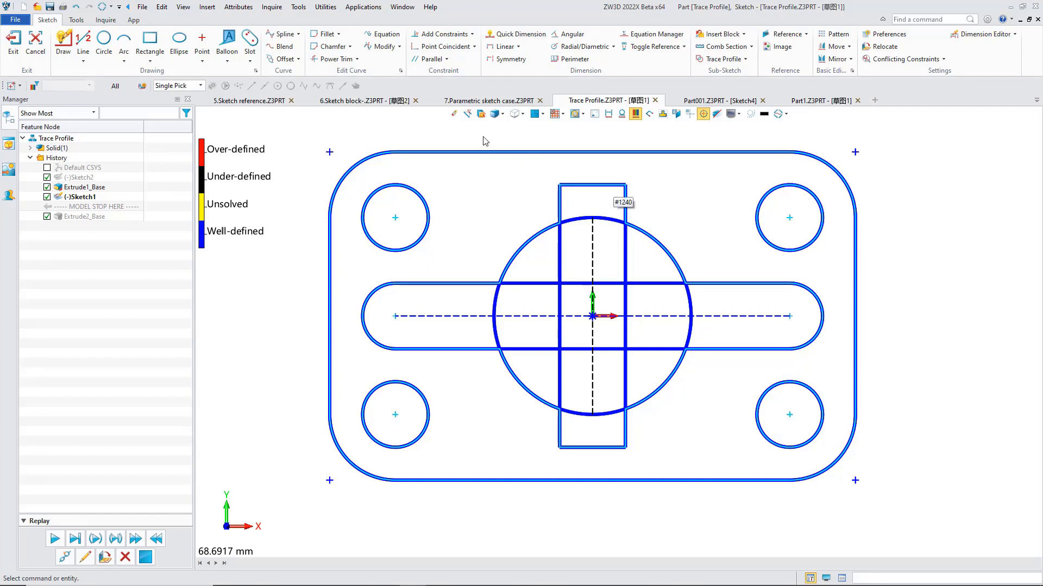
# Exit the sketch and extrude Sketch1's traced profiles as a two-sided base shape from 0 to 15 mm.
pyautogui.click(12, 38)
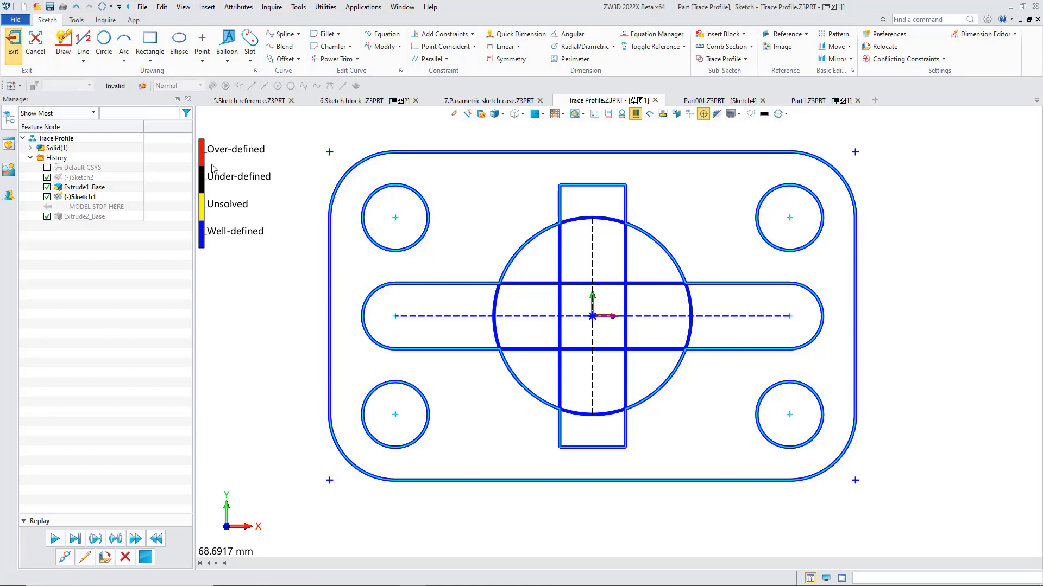
pyautogui.moveTo(440, 255); pyautogui.dragTo(432, 217, button='middle')
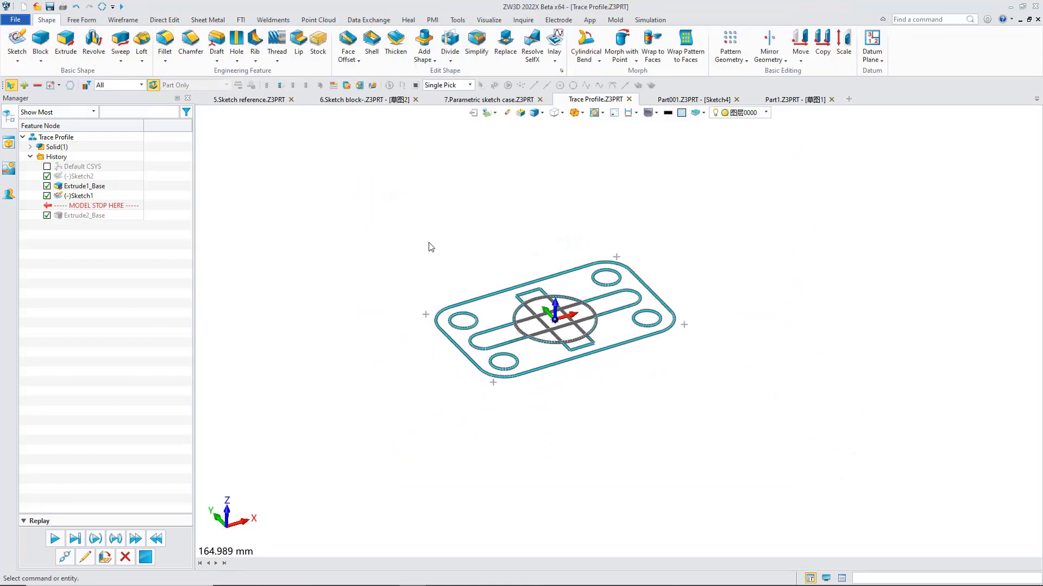
pyautogui.scroll(1, 434, 267)
pyautogui.scroll(2, 434, 269)
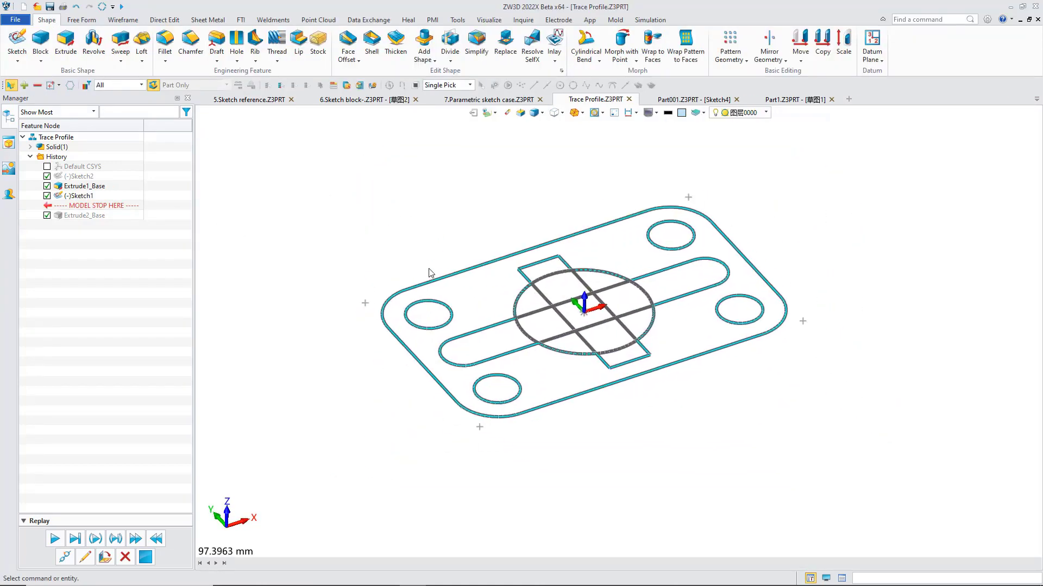
pyautogui.click(66, 42)
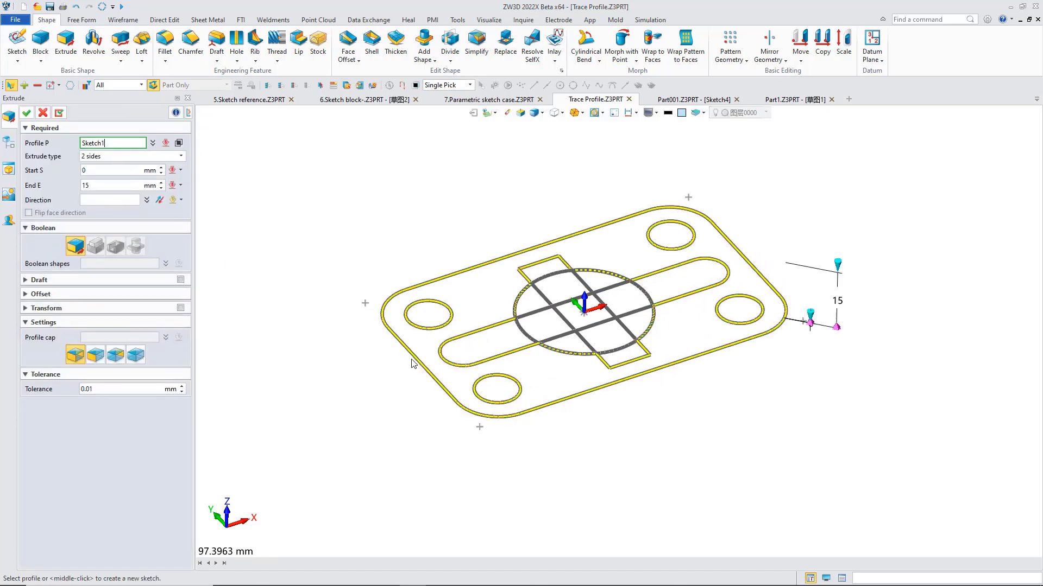
pyautogui.click(411, 359)
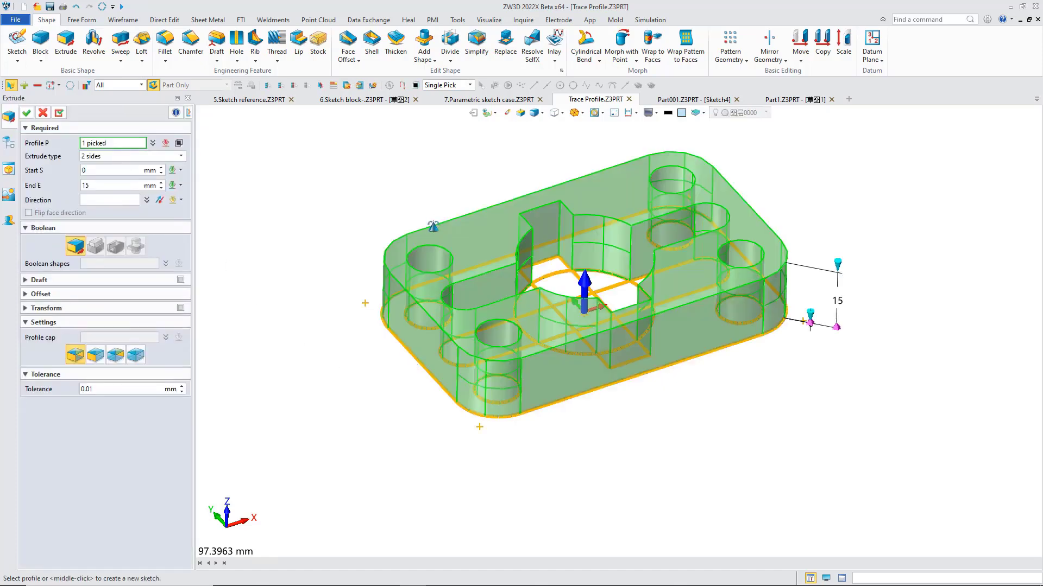
pyautogui.moveTo(434, 226); pyautogui.dragTo(431, 271, button='right')
pyautogui.click(26, 112)
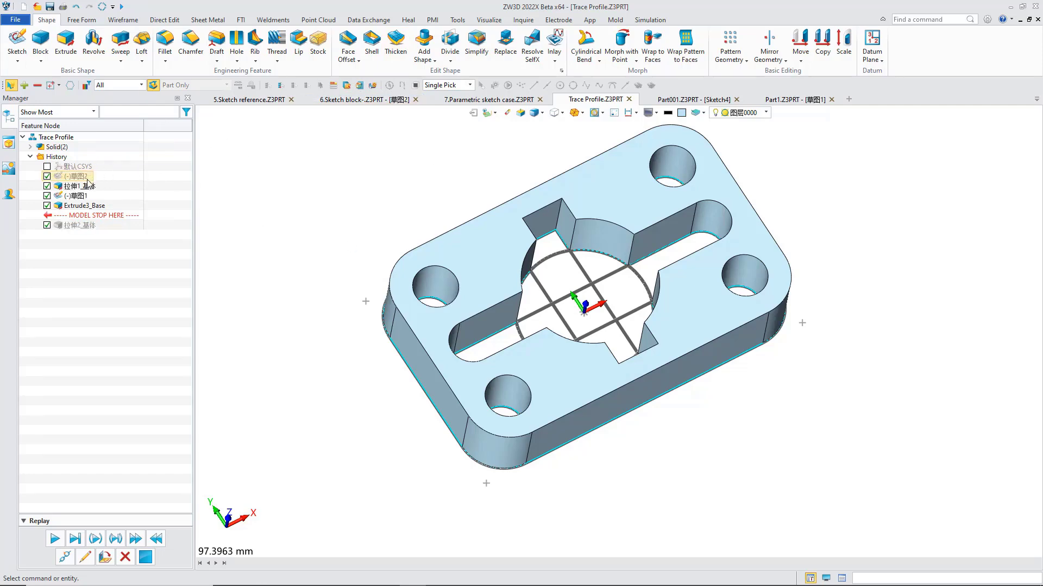
# Reopen the extruded plate's profile sketch for editing.
pyautogui.click(82, 196)
pyautogui.doubleClick(83, 197)
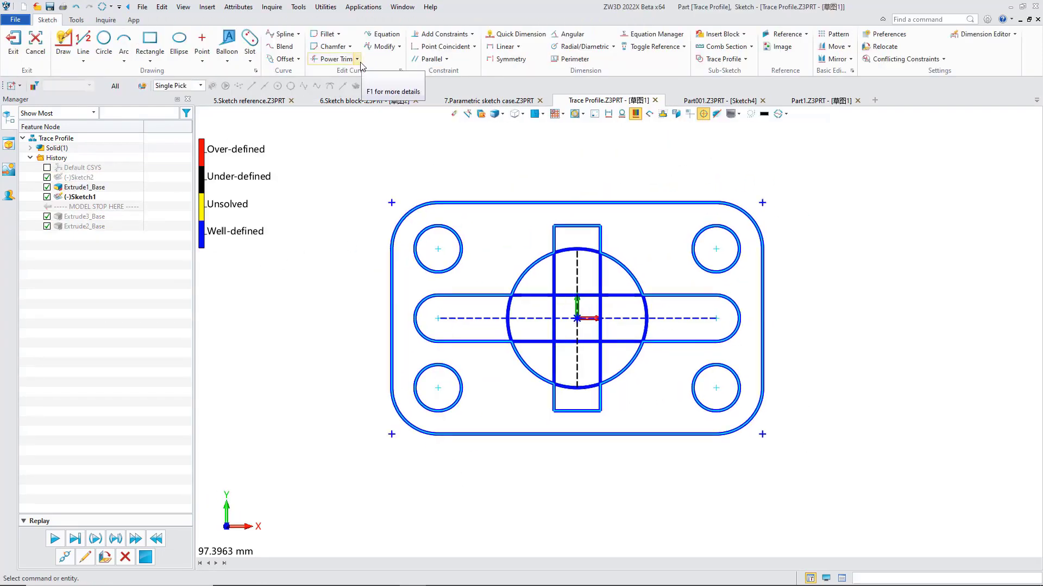
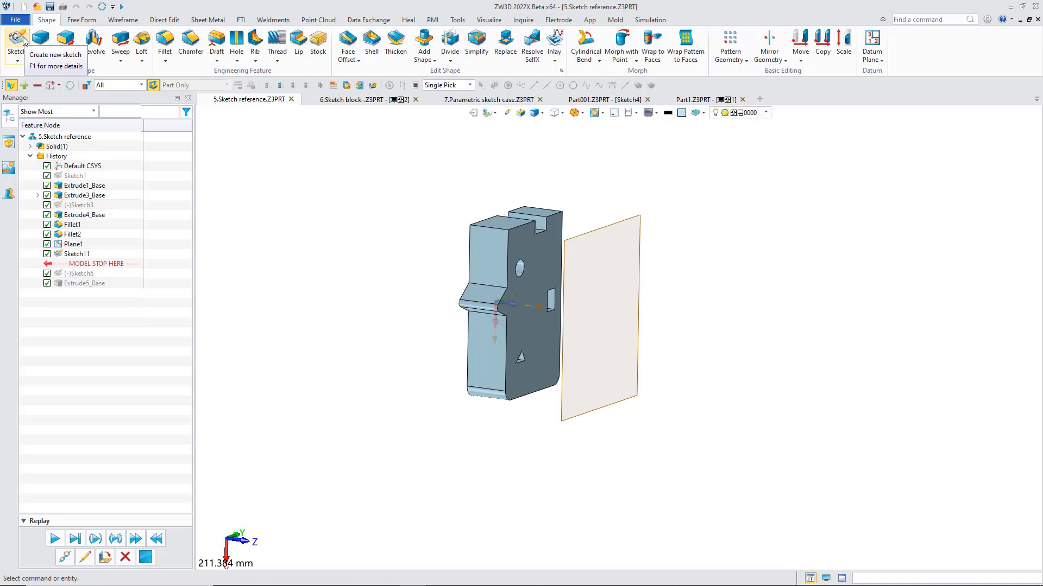
# Create a new sketch on Plane1 beside the block.
pyautogui.click(17, 41)
pyautogui.click(600, 237)
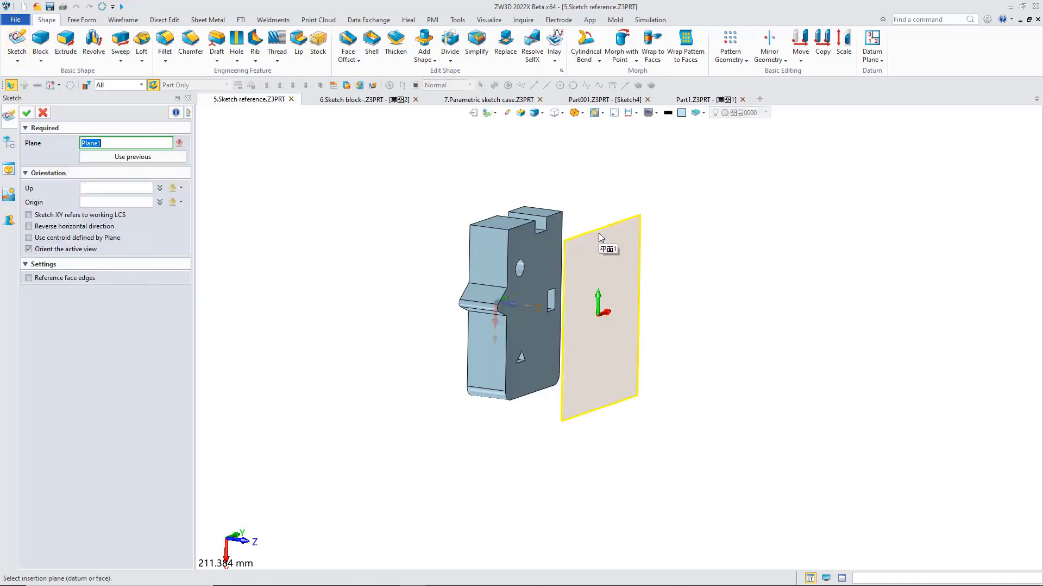
pyautogui.click(600, 237)
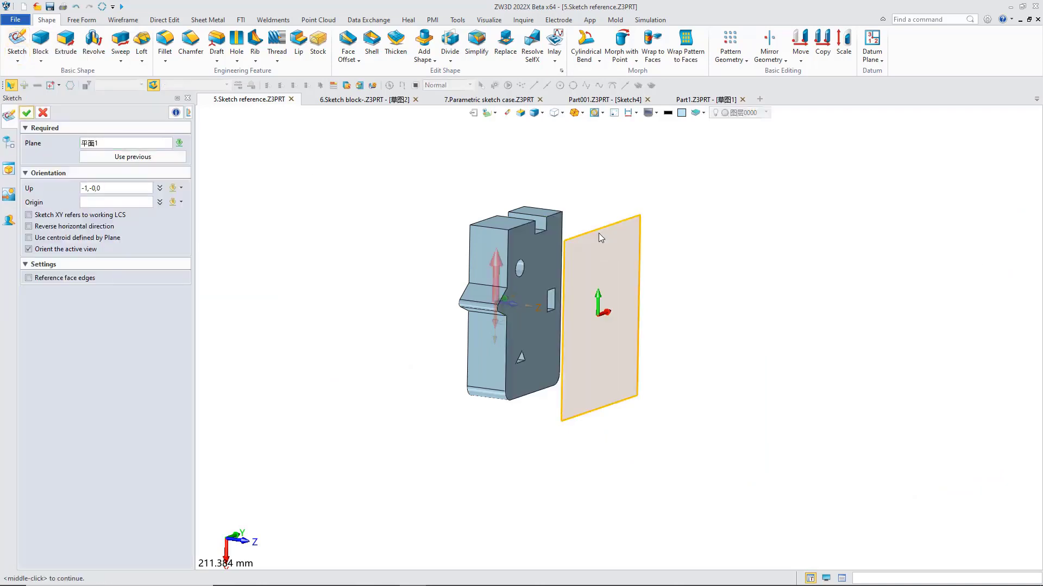
pyautogui.click(27, 112)
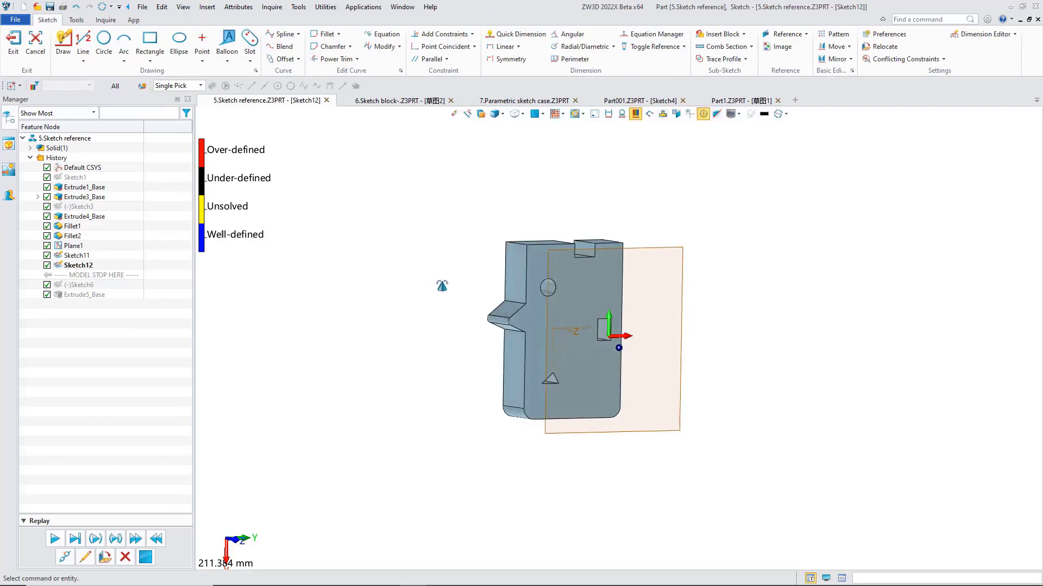
# Reference the block's large-face edges from the lower straight edge below the wedge around the rounded base to the opposite side, using Chain pick.
pyautogui.moveTo(441, 286)
pyautogui.mouseDown(button='middle')
pyautogui.moveTo(445, 297)
pyautogui.moveTo(409, 241)
pyautogui.mouseUp(button='middle')
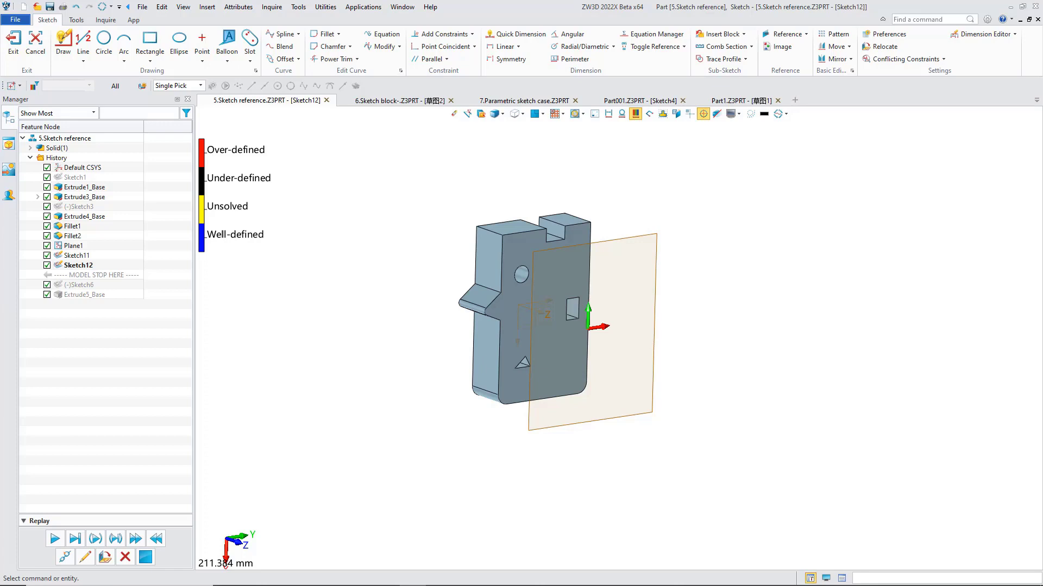
pyautogui.click(798, 37)
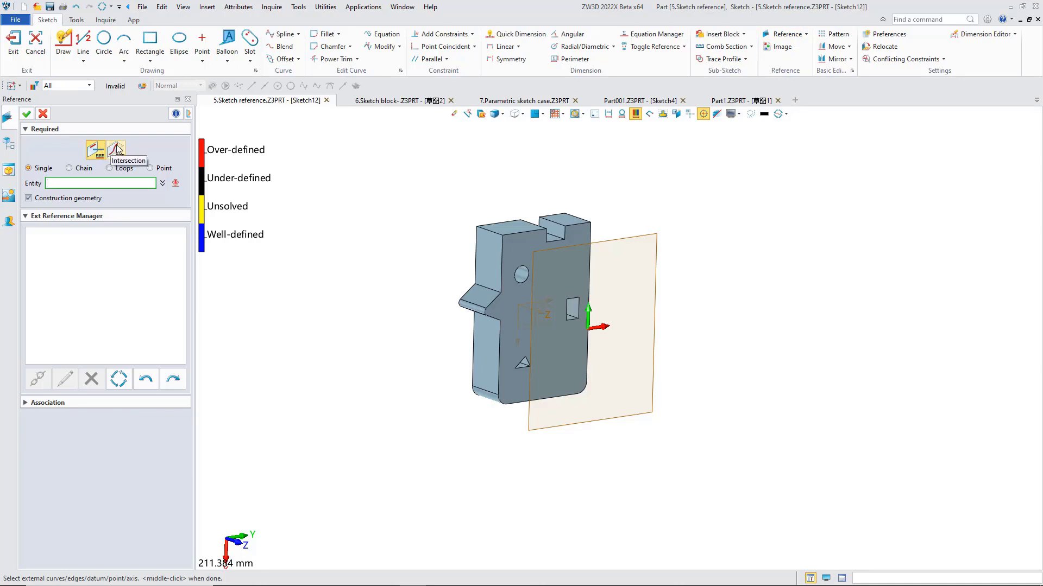
pyautogui.click(74, 171)
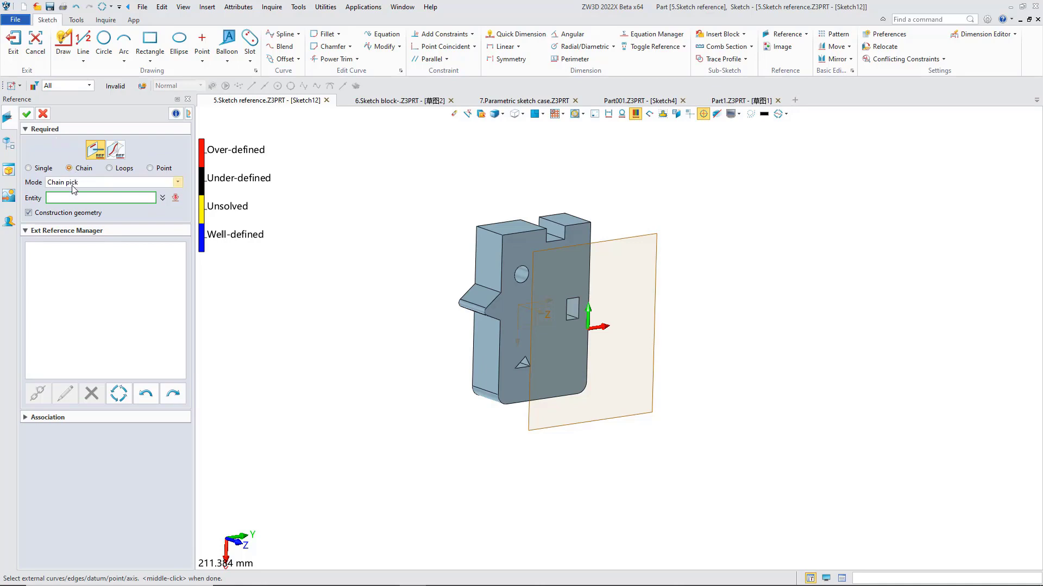
pyautogui.click(74, 184)
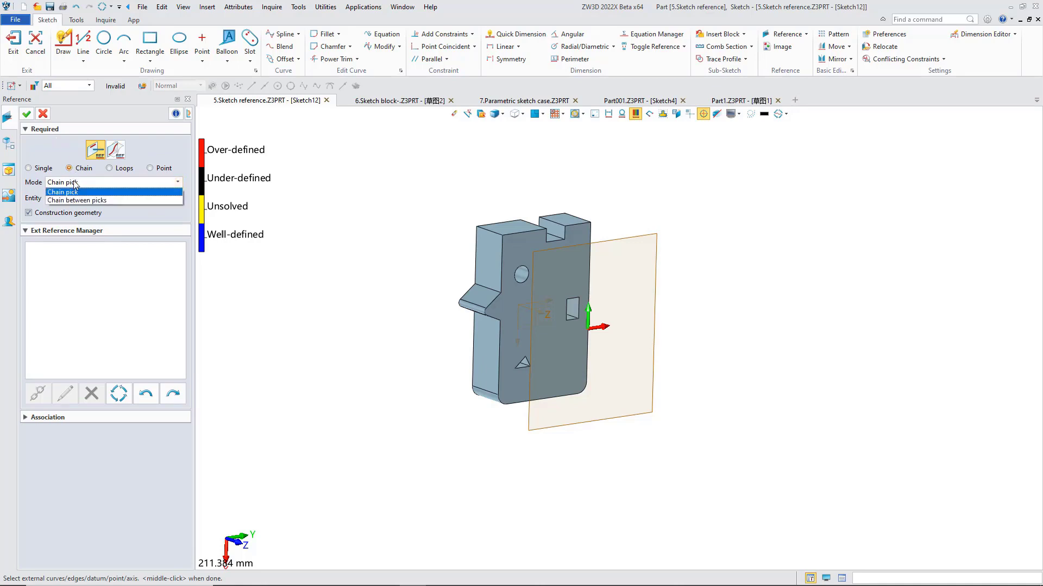
pyautogui.click(75, 184)
pyautogui.click(75, 184)
pyautogui.click(76, 185)
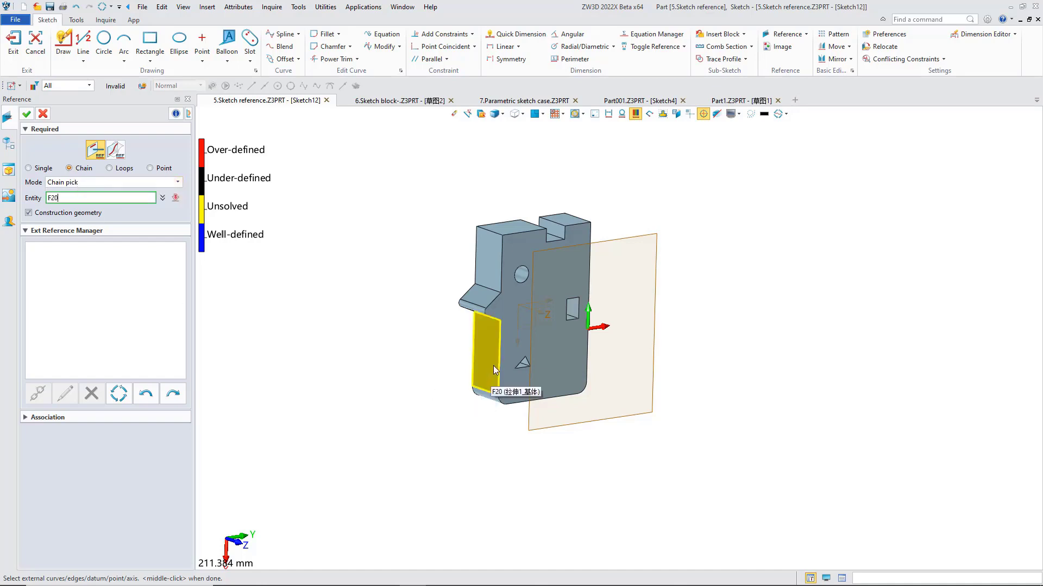
pyautogui.moveTo(442, 337); pyautogui.dragTo(419, 329, button='right')
pyautogui.scroll(2, 519, 367)
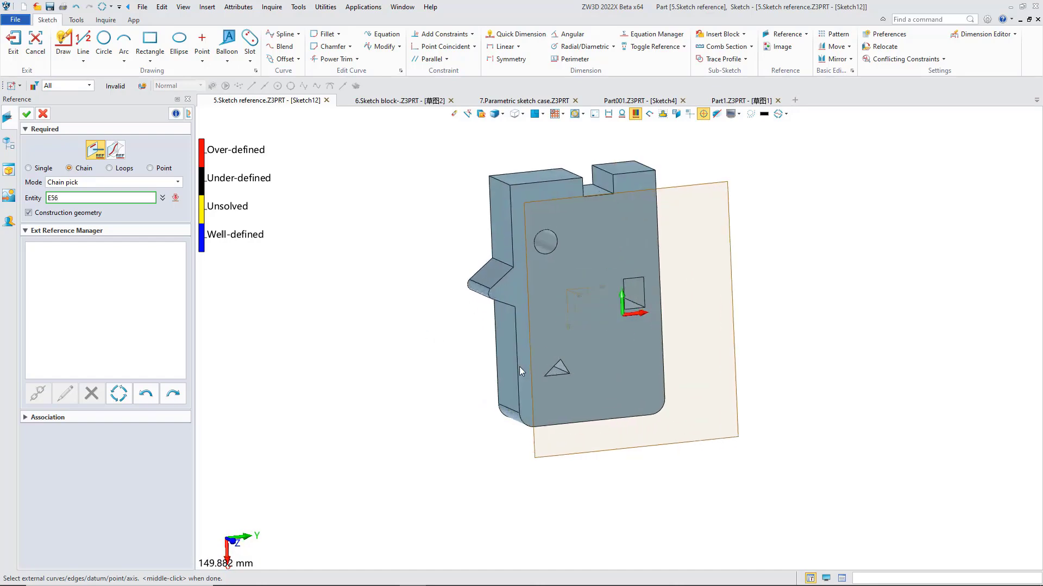
pyautogui.click(519, 367)
pyautogui.middleClick(520, 367)
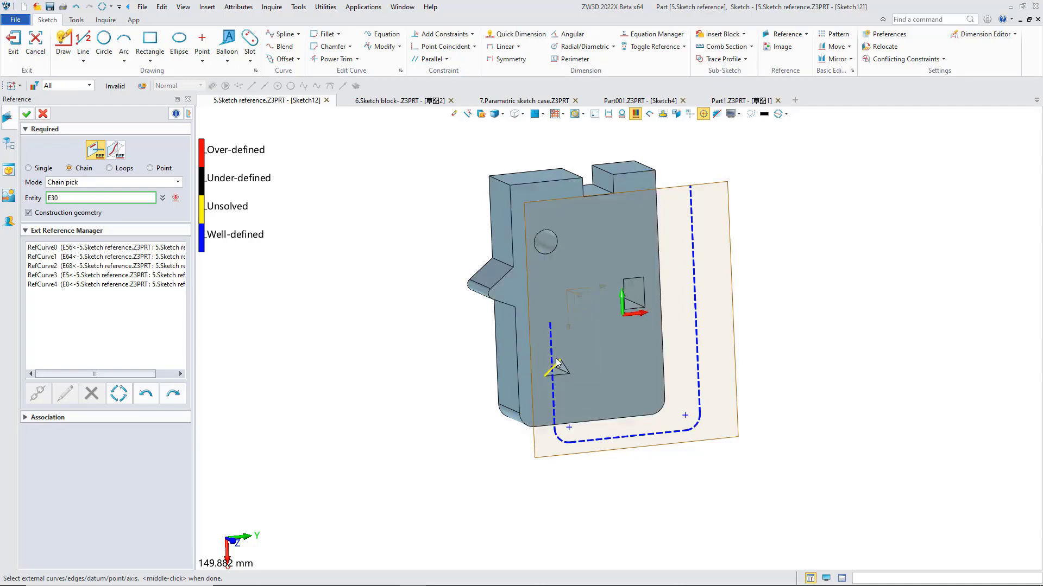
pyautogui.click(43, 114)
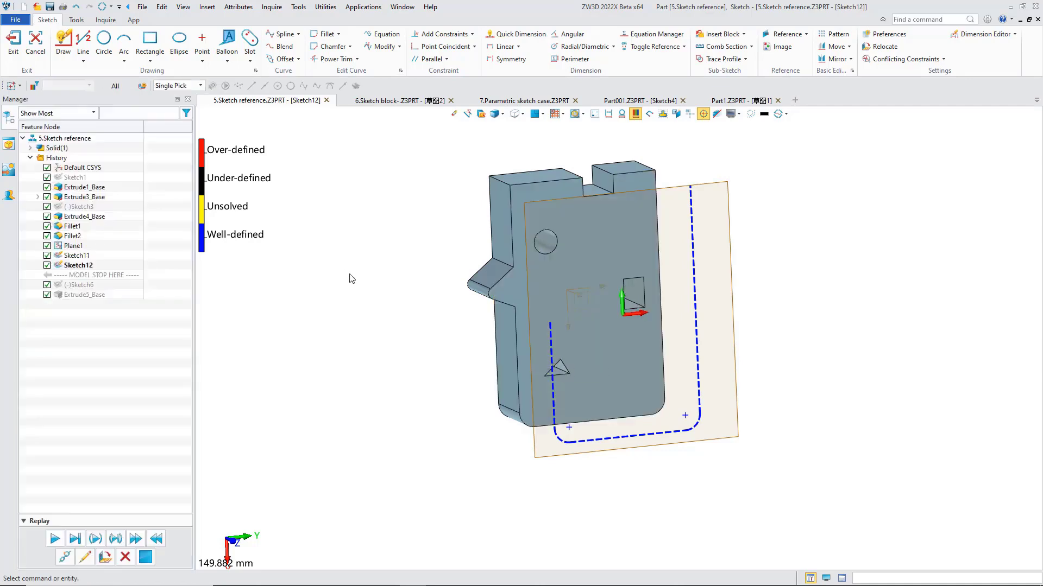
# Try Chain between picks on the wedge-side edges of the large face, from the straight edge above the wedge to the one below.
pyautogui.click(786, 34)
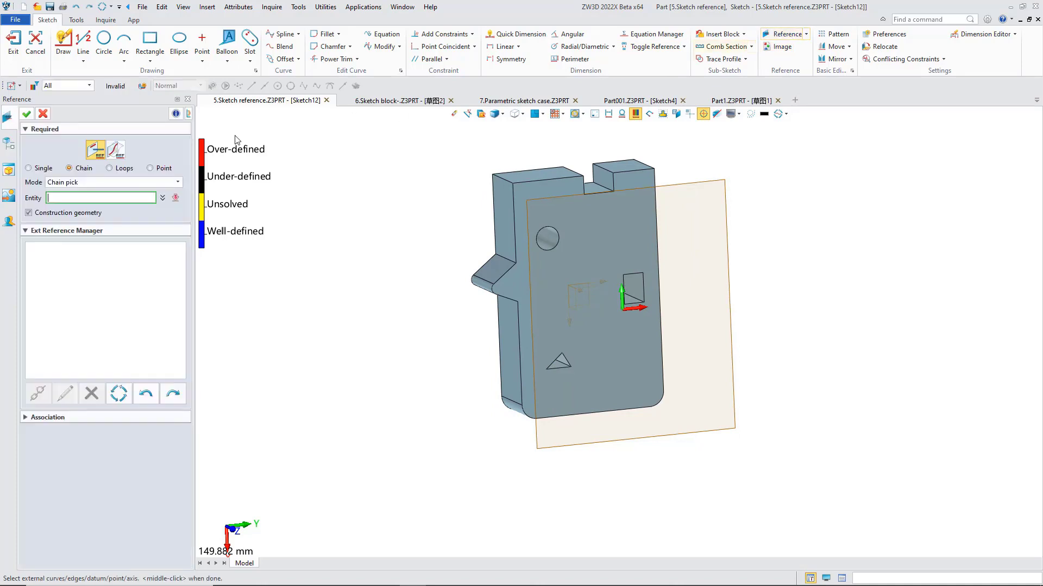
pyautogui.click(109, 182)
pyautogui.click(98, 198)
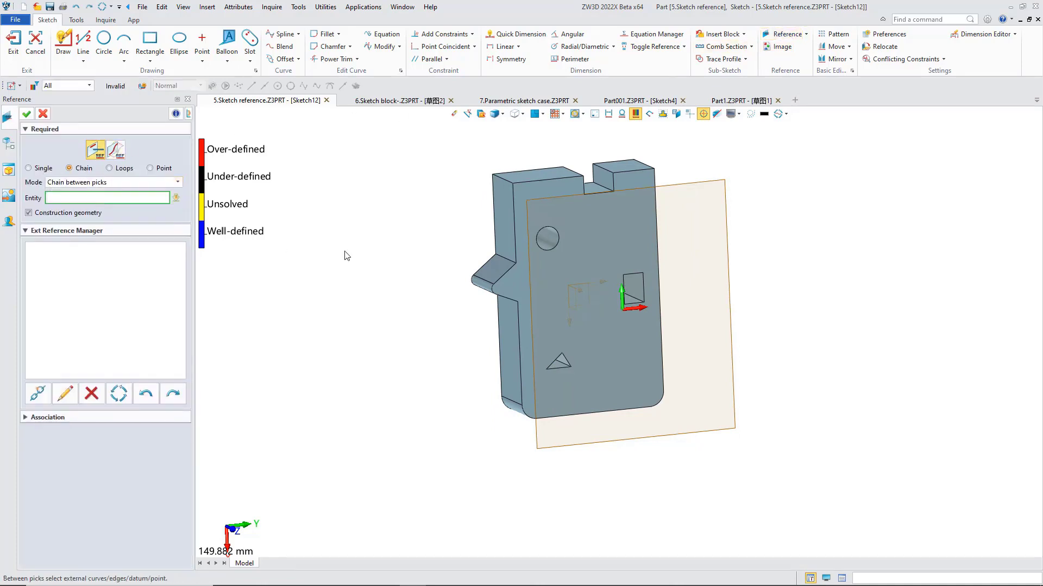
pyautogui.moveTo(348, 256); pyautogui.dragTo(506, 260, button='middle')
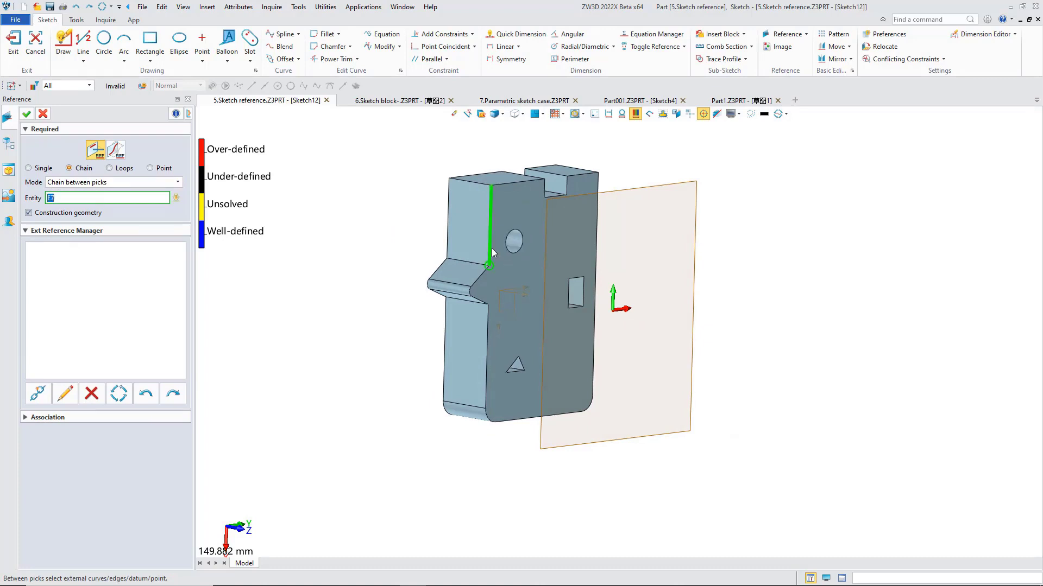
pyautogui.click(485, 375)
pyautogui.click(485, 378)
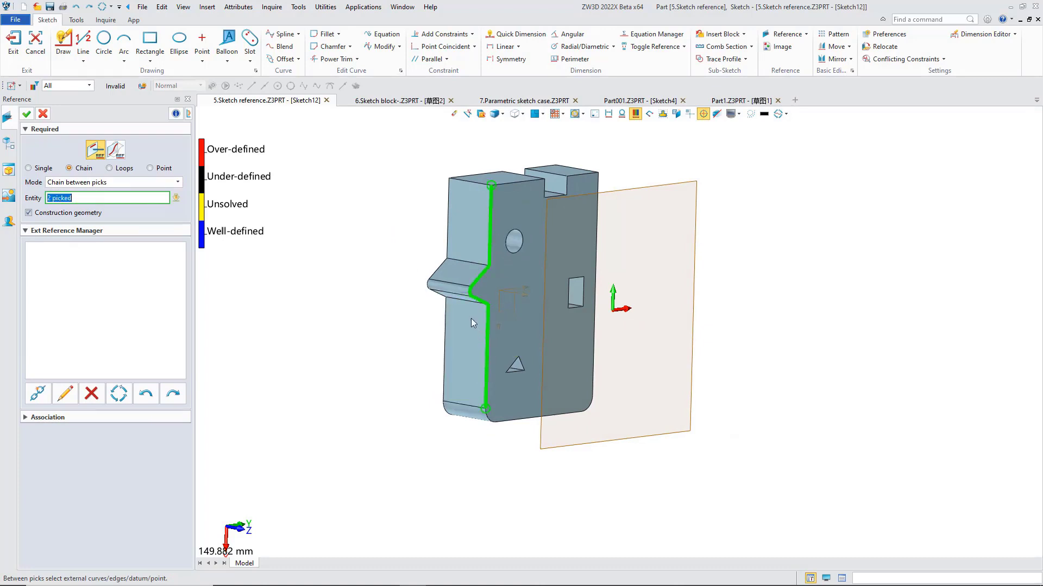
pyautogui.click(41, 113)
pyautogui.moveTo(396, 215); pyautogui.dragTo(380, 224, button='right')
pyautogui.rightClick(382, 228)
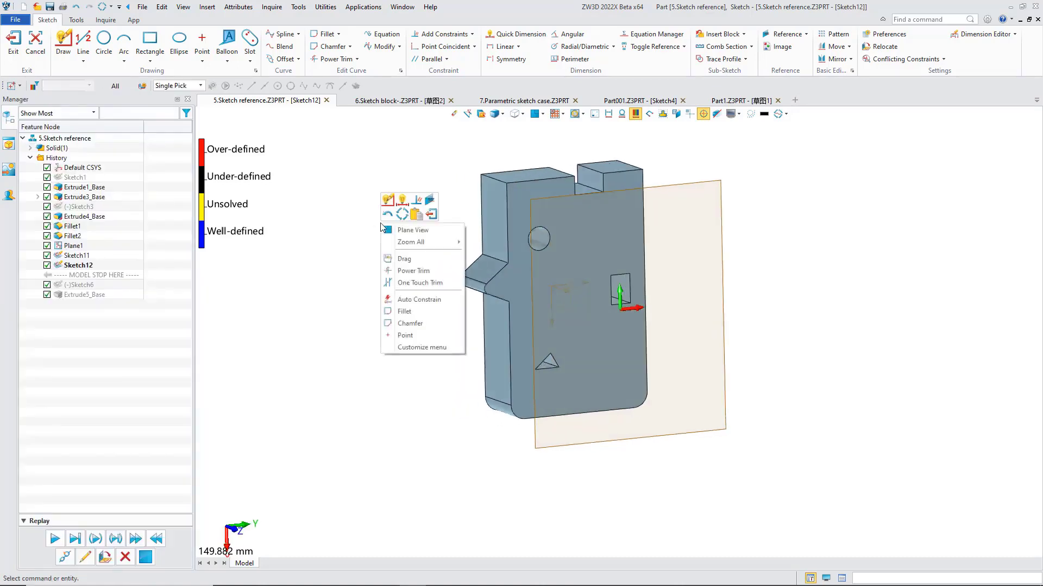
pyautogui.click(331, 201)
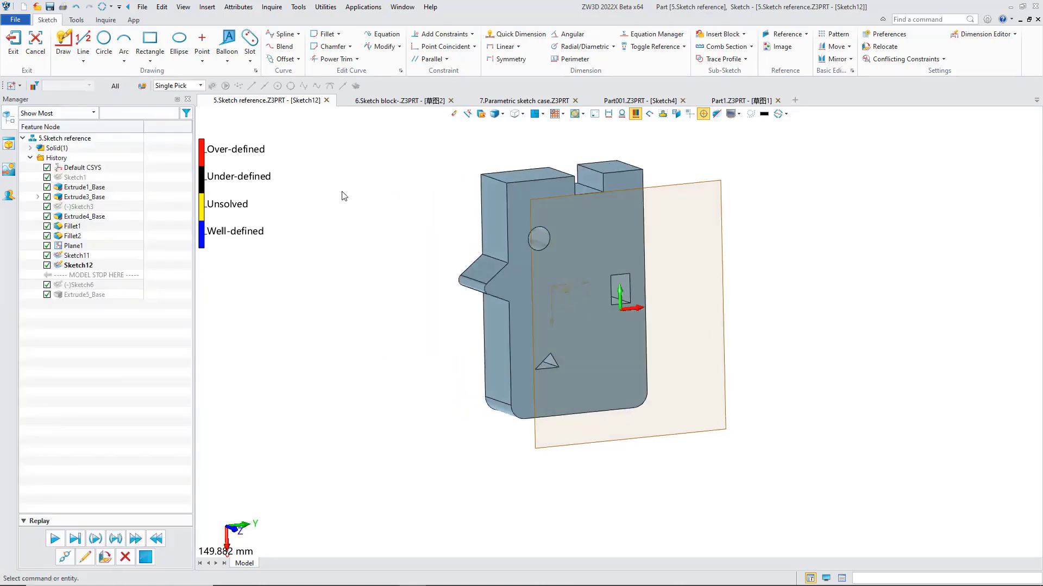
# Reference the large face's outer contour without the wedge-shaped protrusion, using Chain between picks.
pyautogui.click(778, 37)
pyautogui.click(507, 254)
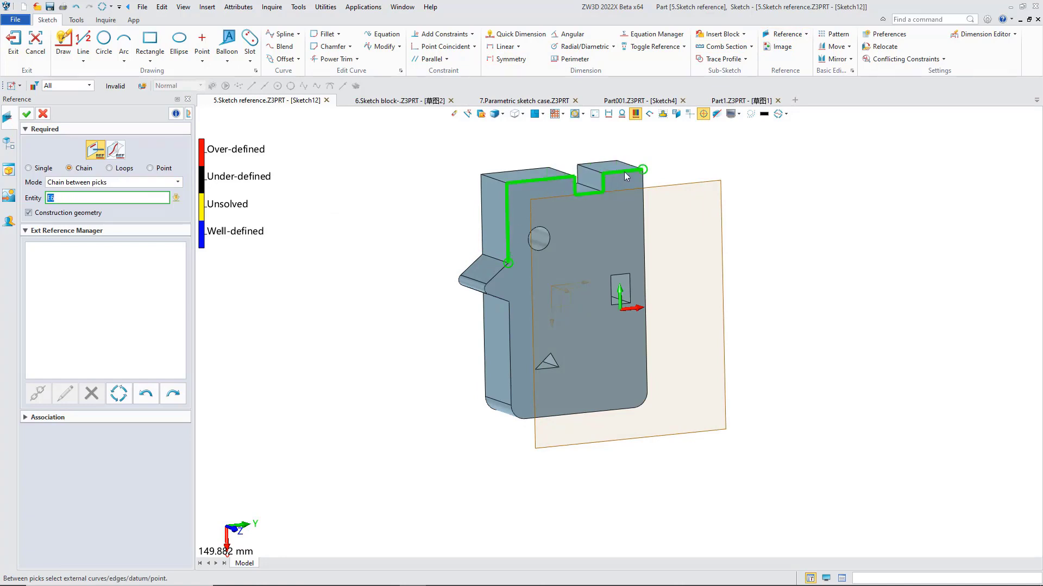
pyautogui.click(642, 170)
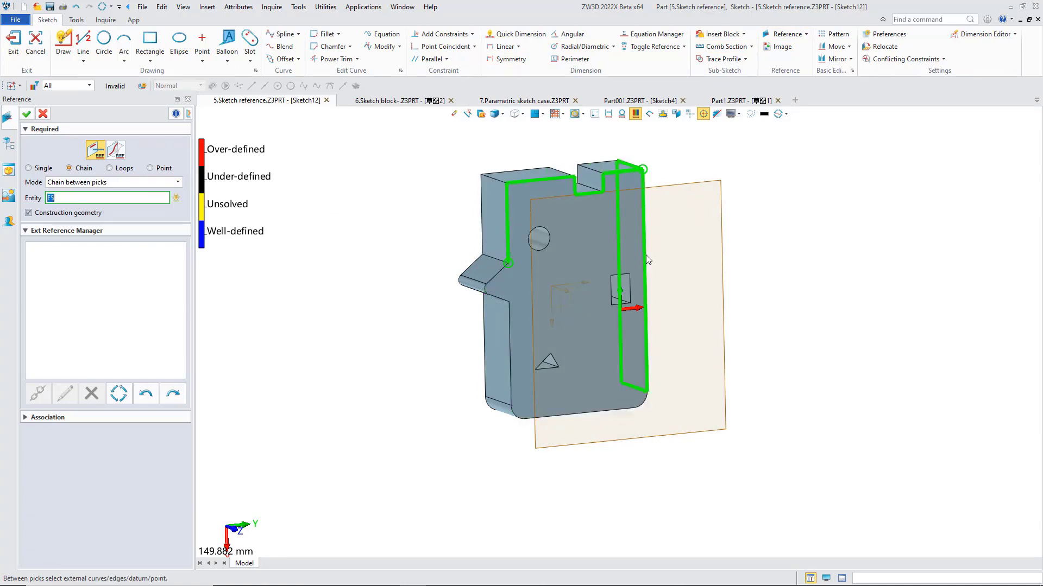
pyautogui.click(632, 412)
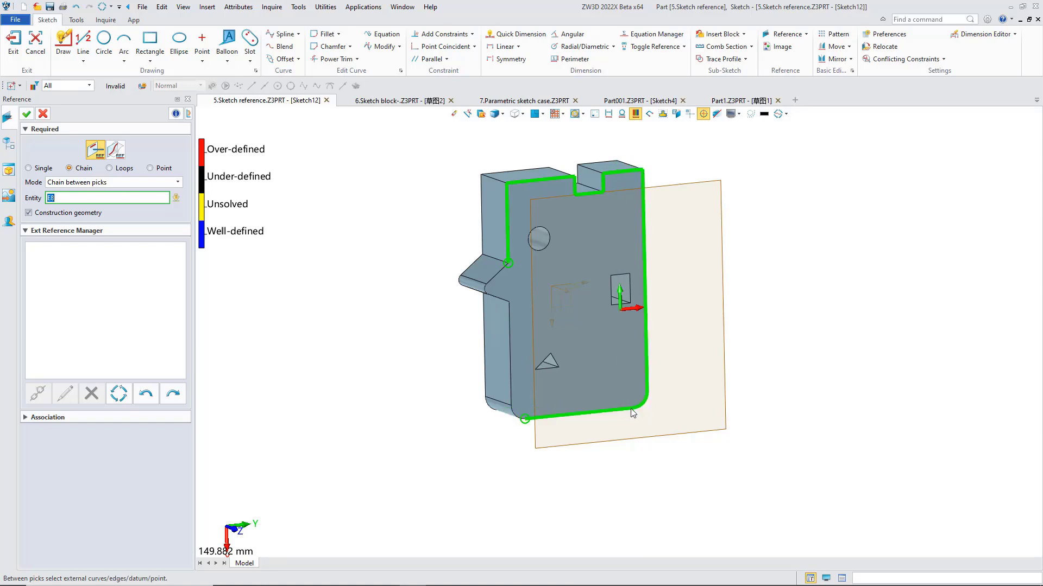
pyautogui.click(510, 324)
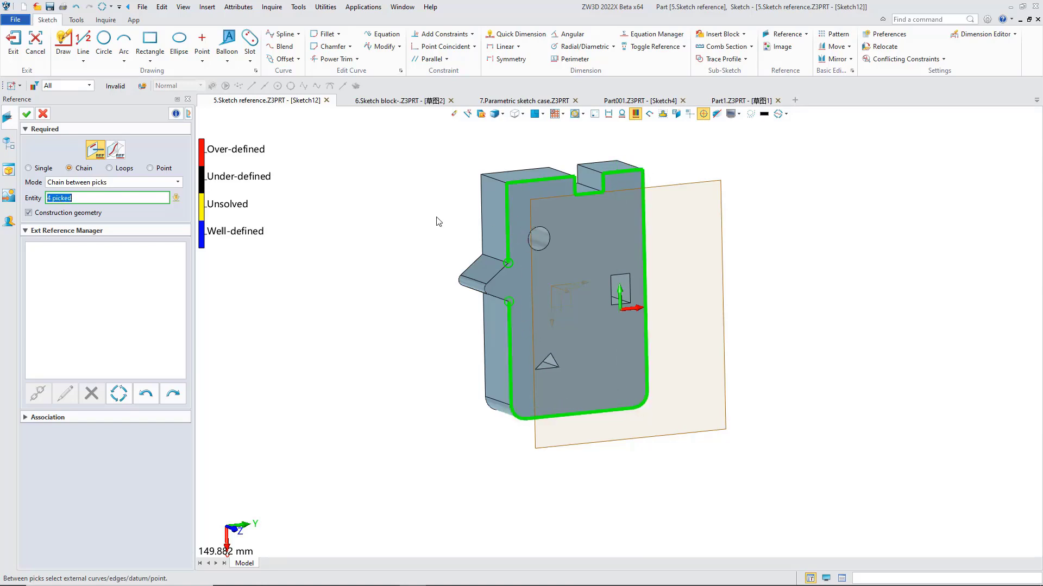
pyautogui.click(26, 114)
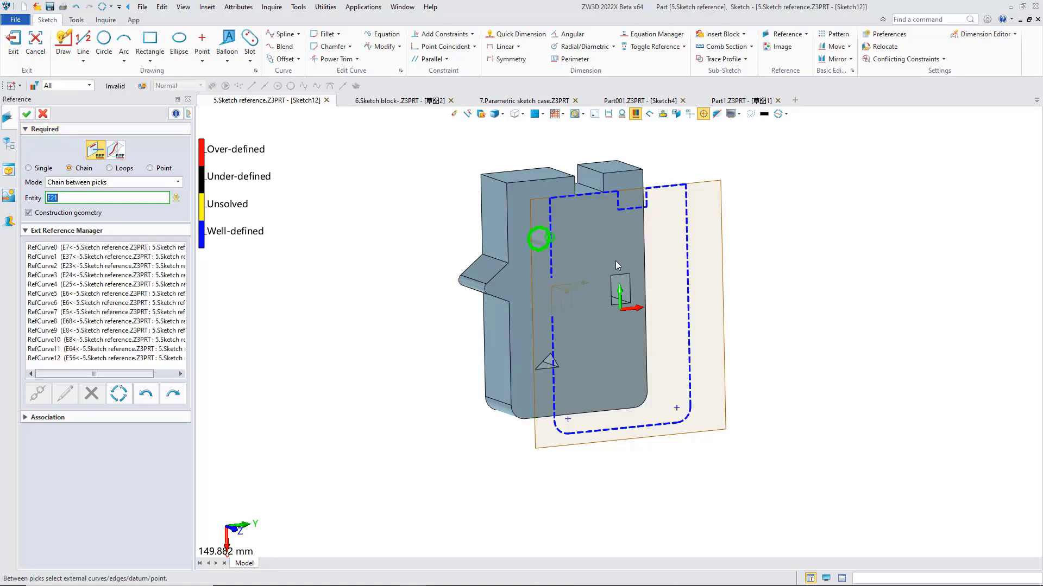
pyautogui.moveTo(535, 243); pyautogui.dragTo(501, 240, button='middle')
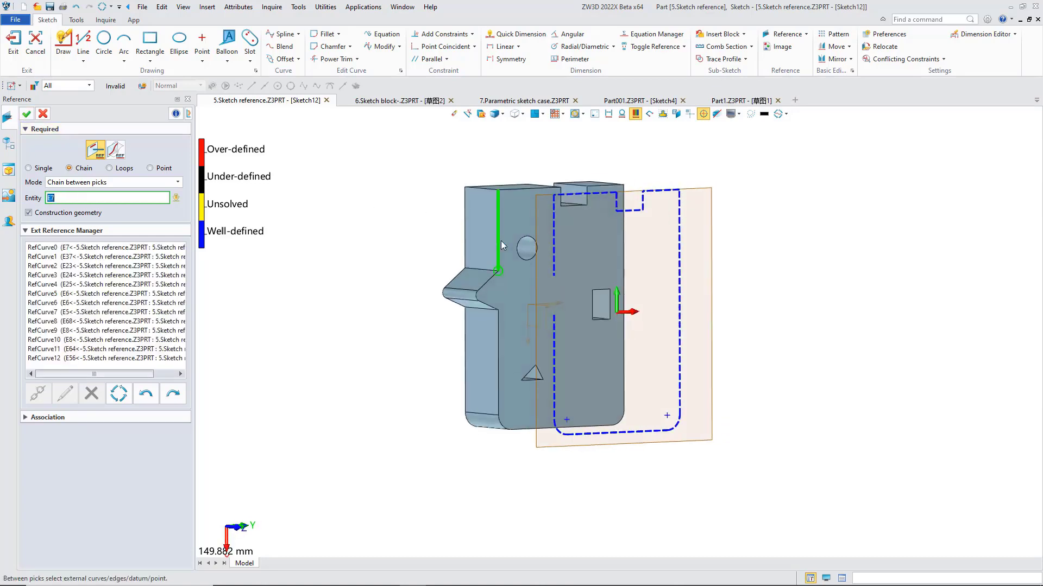
pyautogui.click(43, 113)
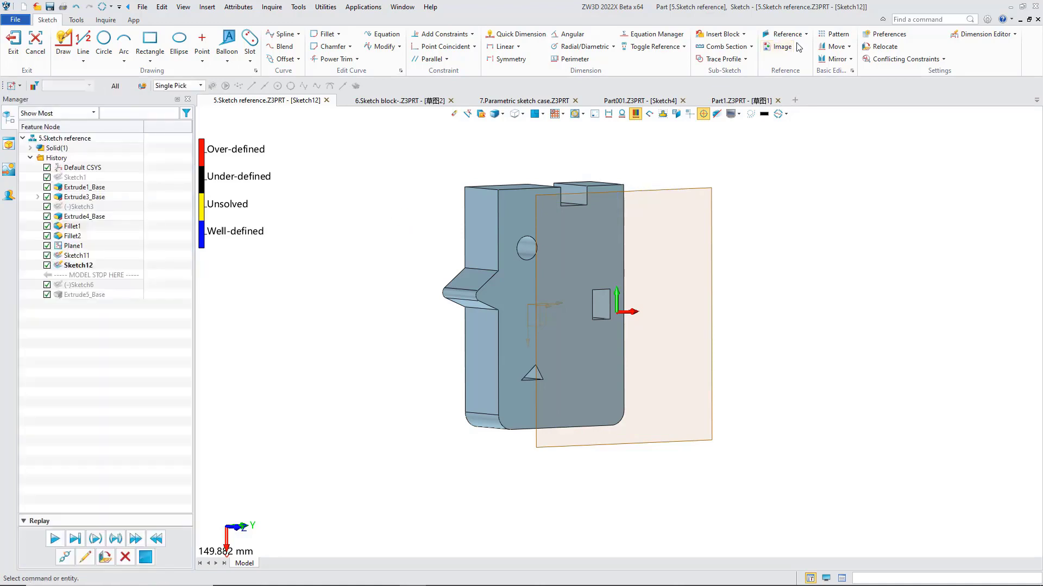
# Reference every loop of the block's large face, including its three openings, using Loops set to All.
pyautogui.click(783, 34)
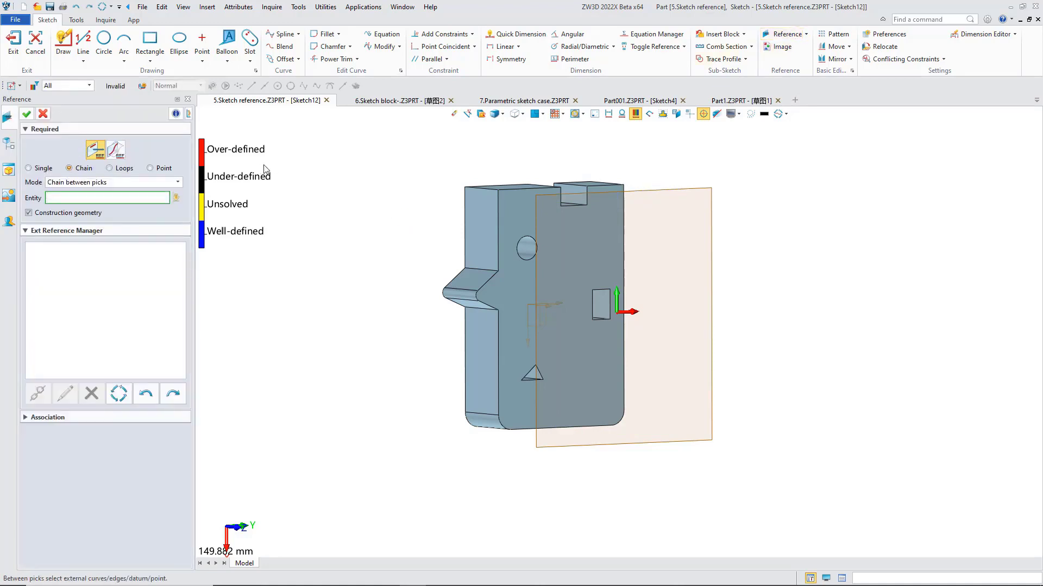
pyautogui.click(110, 168)
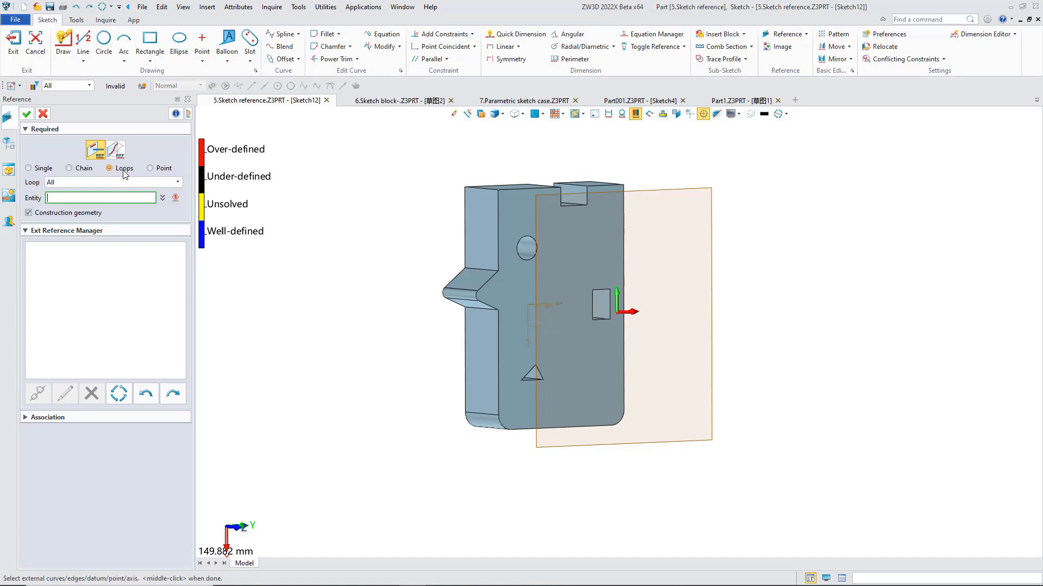
pyautogui.click(121, 183)
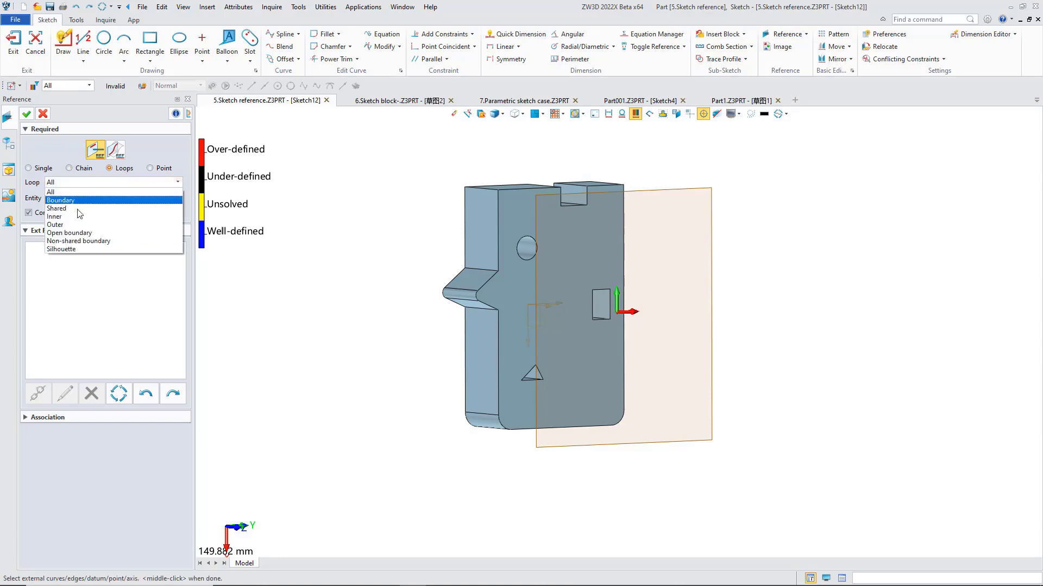
pyautogui.click(49, 306)
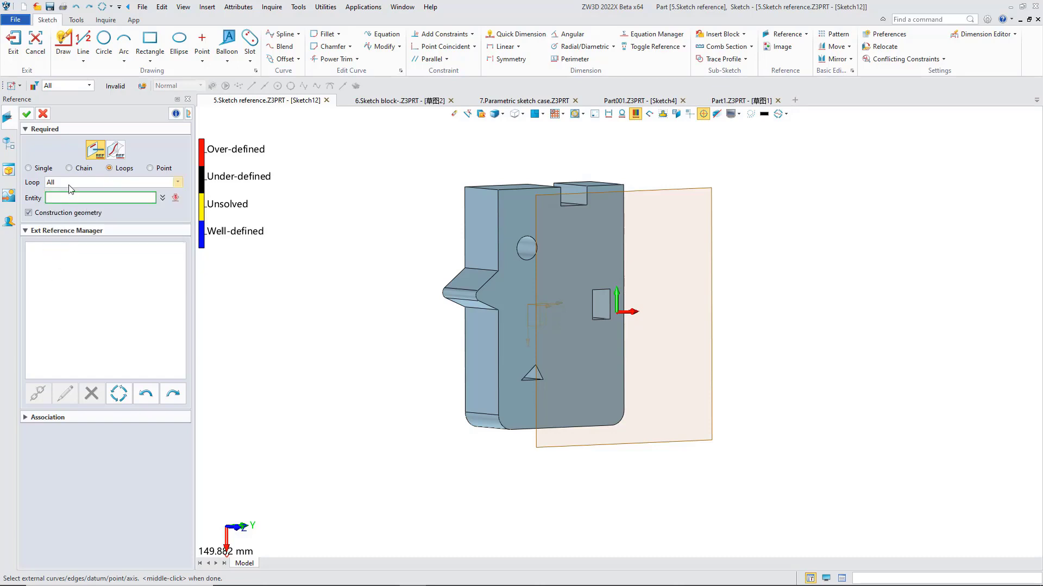
pyautogui.click(70, 185)
pyautogui.click(65, 182)
pyautogui.click(66, 185)
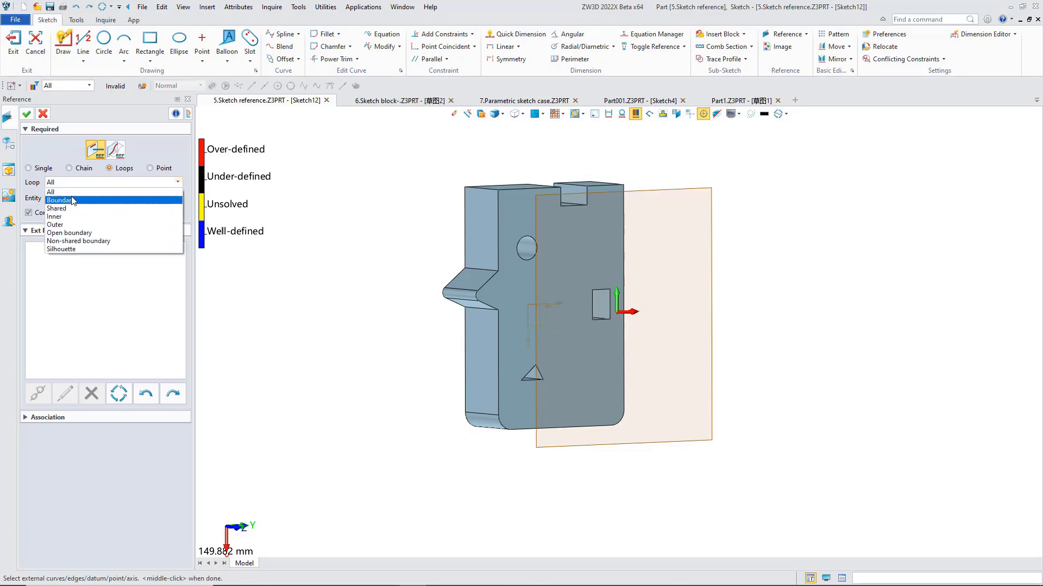
pyautogui.click(65, 200)
pyautogui.click(74, 183)
pyautogui.click(72, 193)
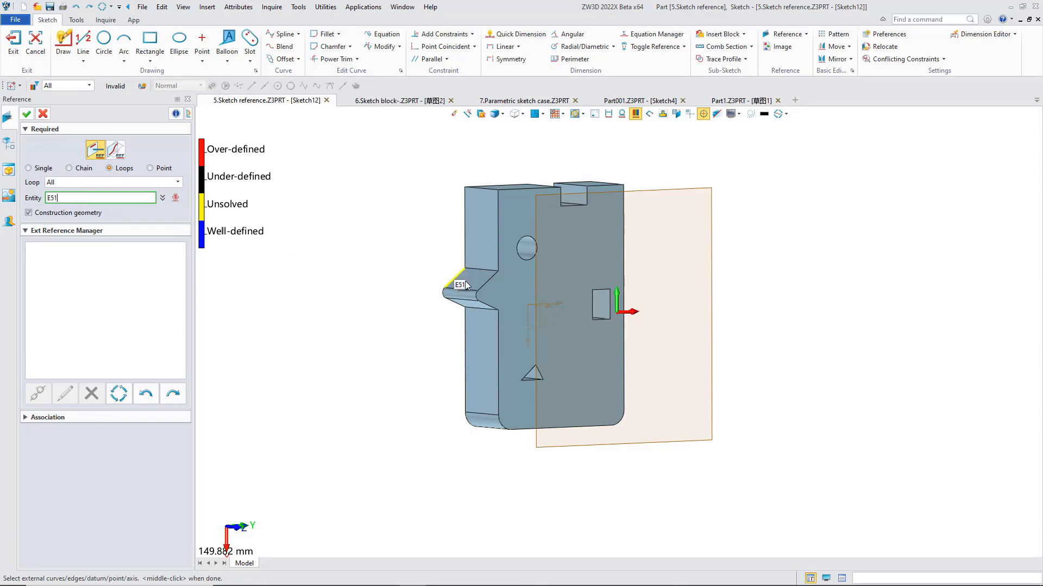
pyautogui.click(510, 302)
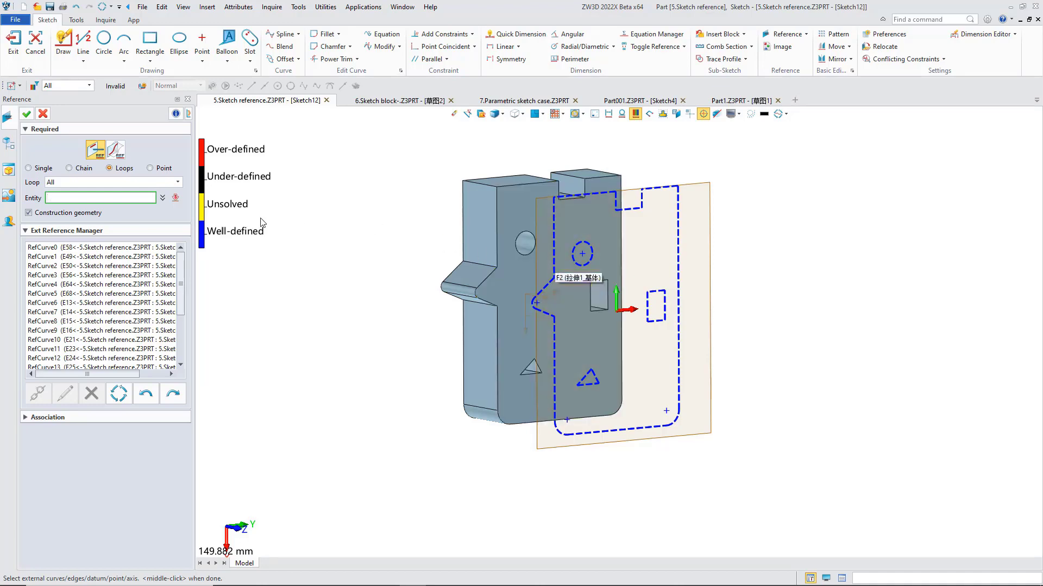
pyautogui.middleClick(318, 208)
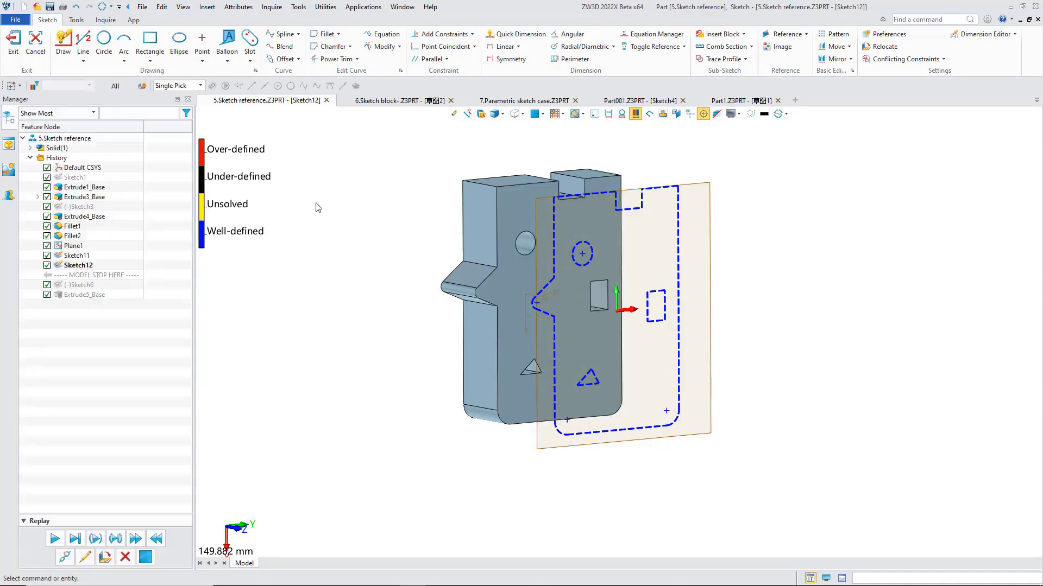
# Reference only the outer boundary of the block's large face into the sketch, using Loops set to Outer.
pyautogui.click(787, 34)
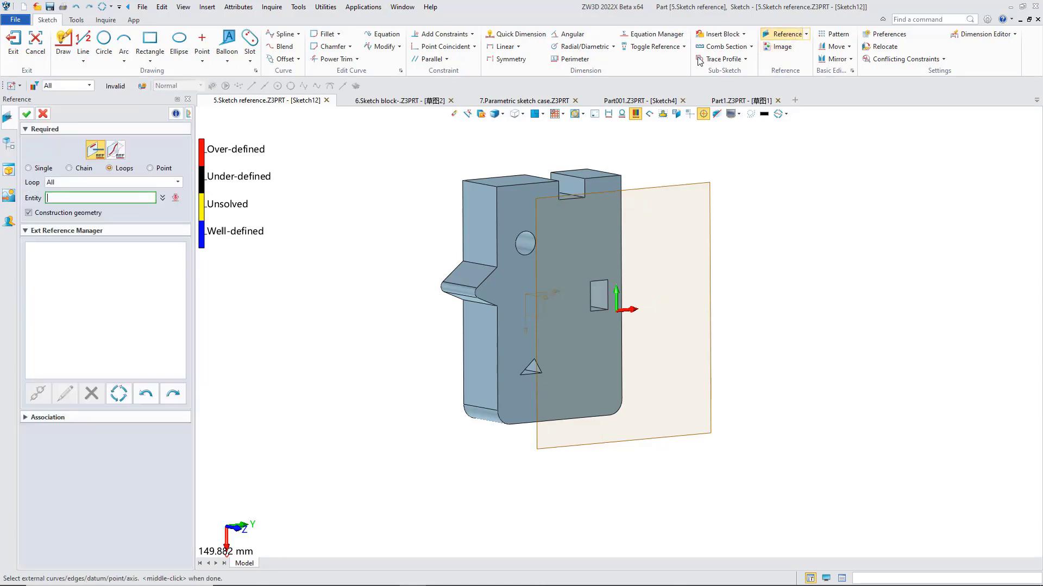
pyautogui.click(94, 182)
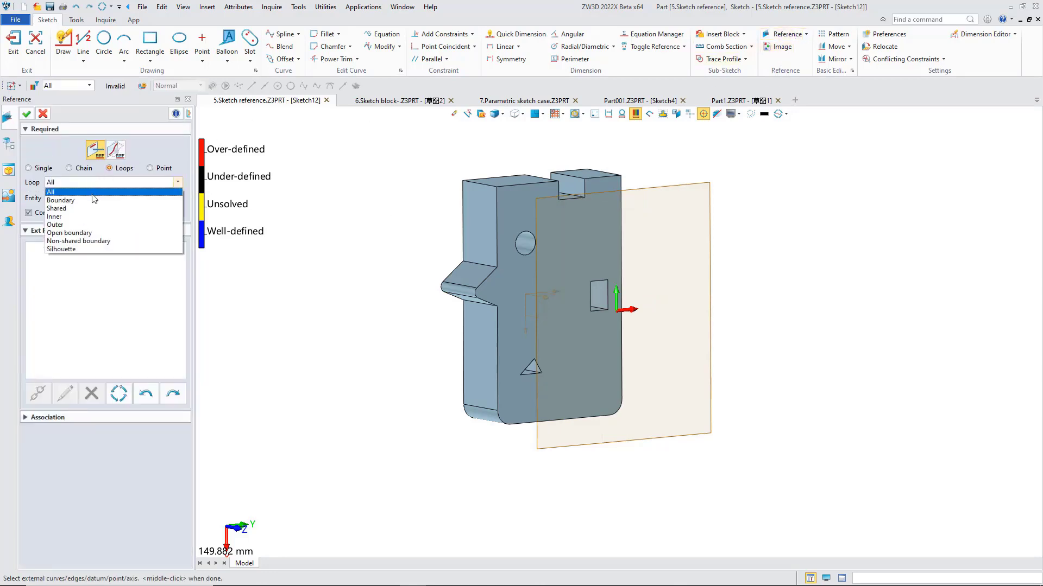
pyautogui.click(101, 223)
pyautogui.click(498, 280)
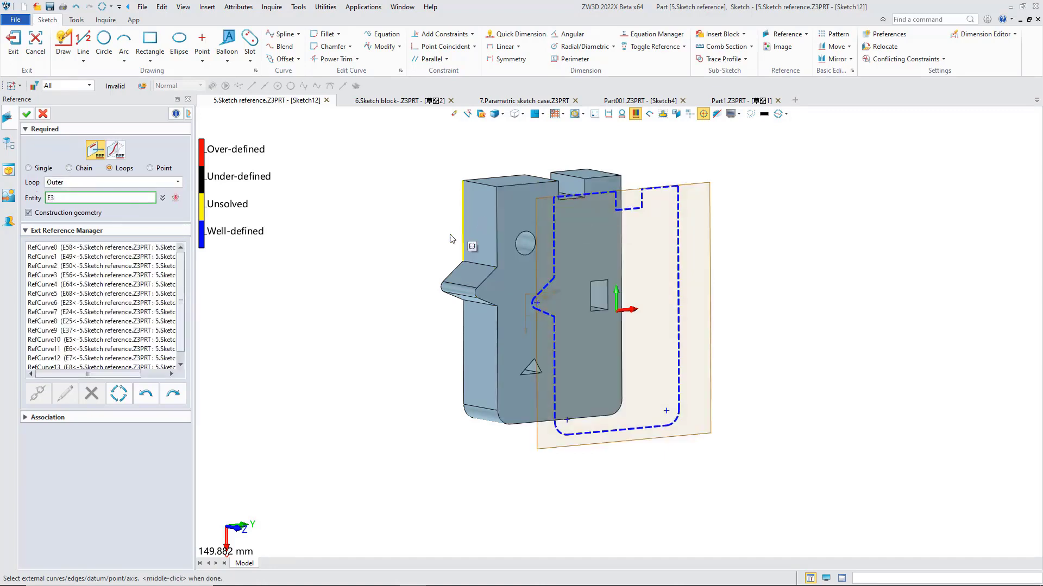
# Reference only the three openings of the block's large face into the sketch, using Loops set to Inner.
pyautogui.moveTo(372, 219); pyautogui.dragTo(396, 214, button='middle')
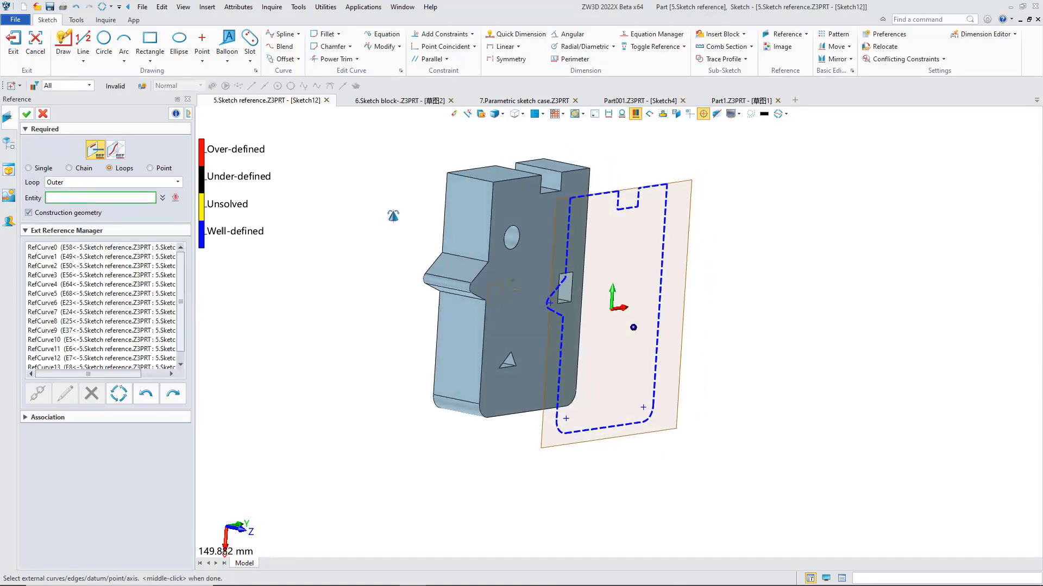
pyautogui.click(42, 117)
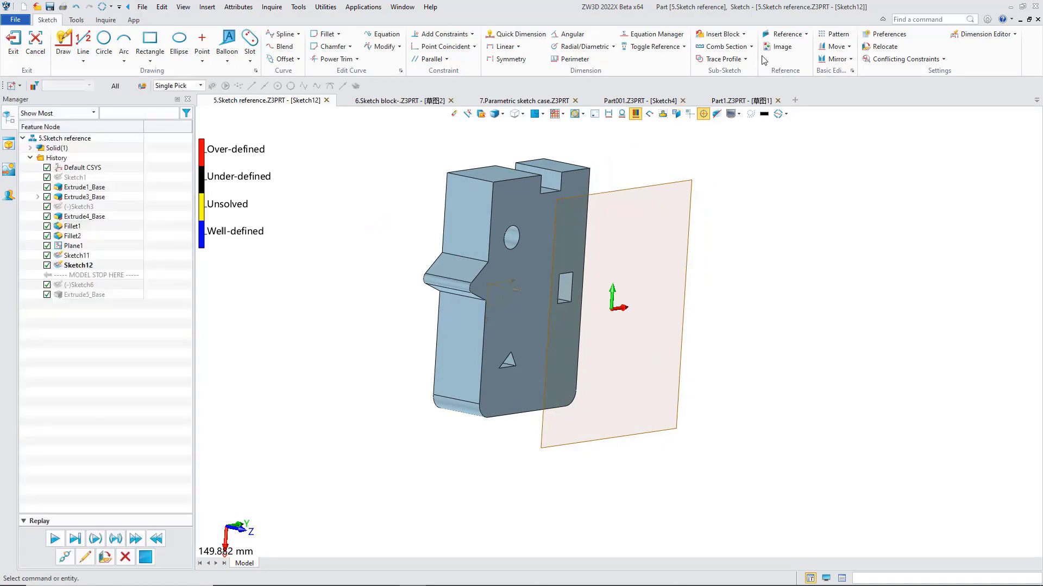
pyautogui.click(784, 33)
pyautogui.click(114, 183)
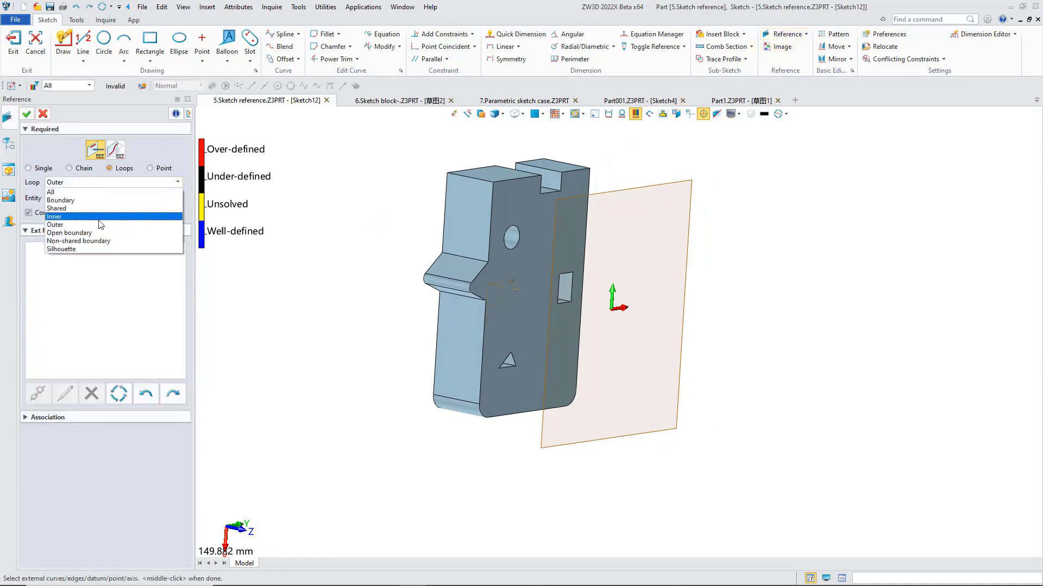
pyautogui.click(99, 222)
pyautogui.click(109, 182)
pyautogui.click(93, 215)
pyautogui.click(510, 268)
pyautogui.middleClick(510, 268)
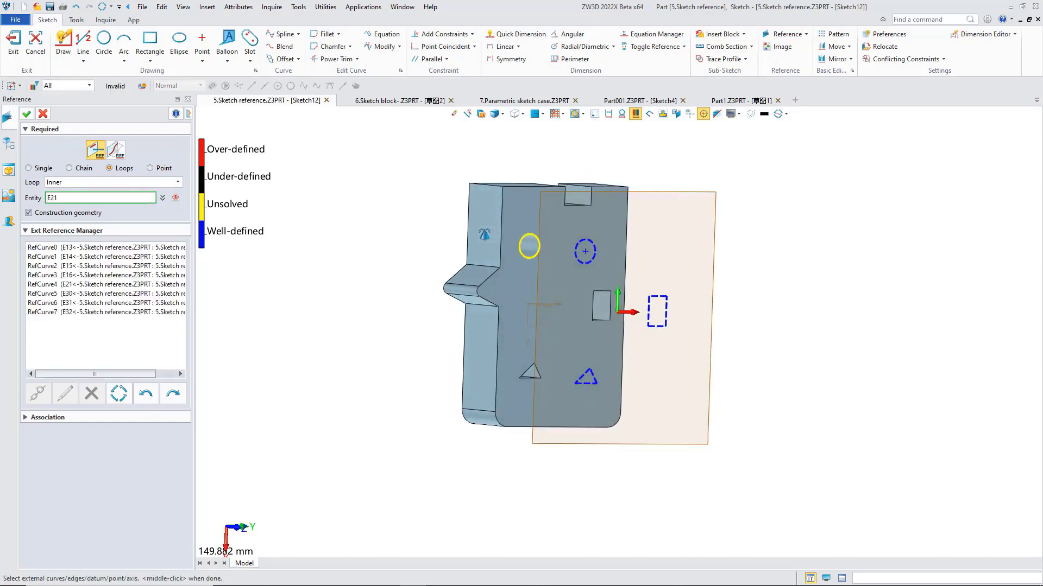
pyautogui.click(529, 267)
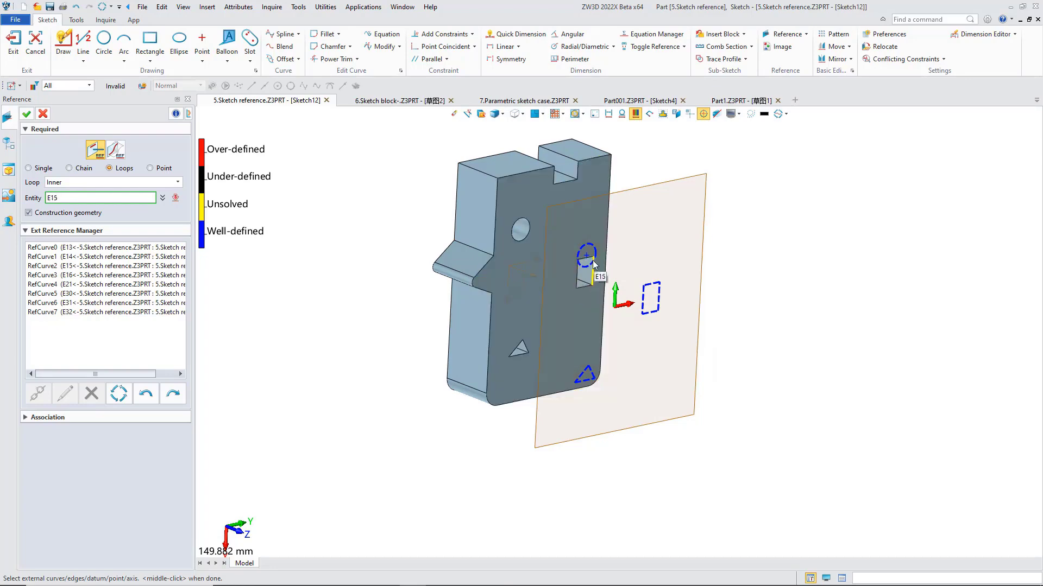
# Reference all loops of the block's large face into the sketch, using Loops set to All.
pyautogui.scroll(4, 592, 260)
pyautogui.scroll(-3, 593, 261)
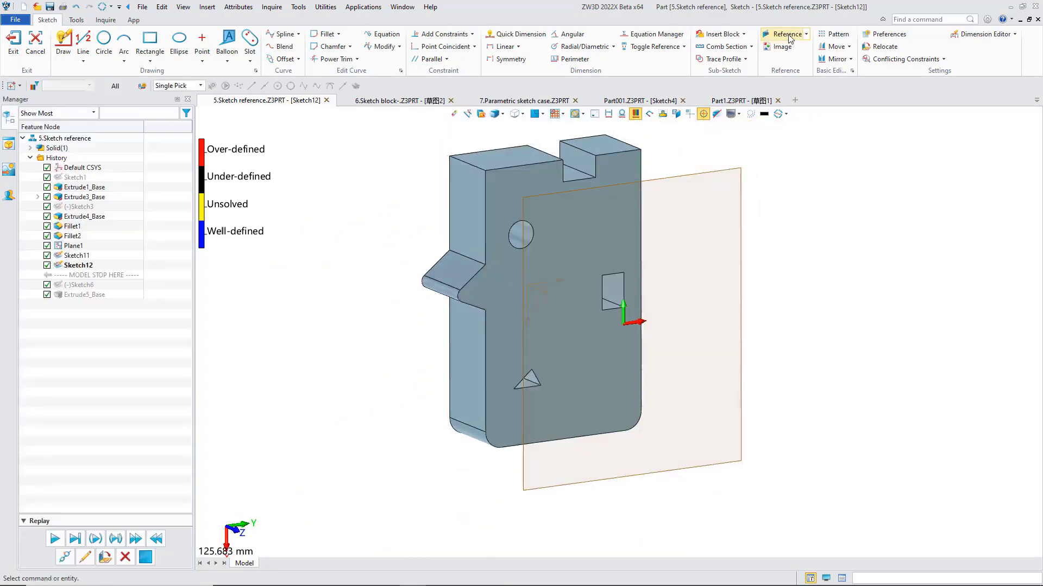
pyautogui.click(788, 35)
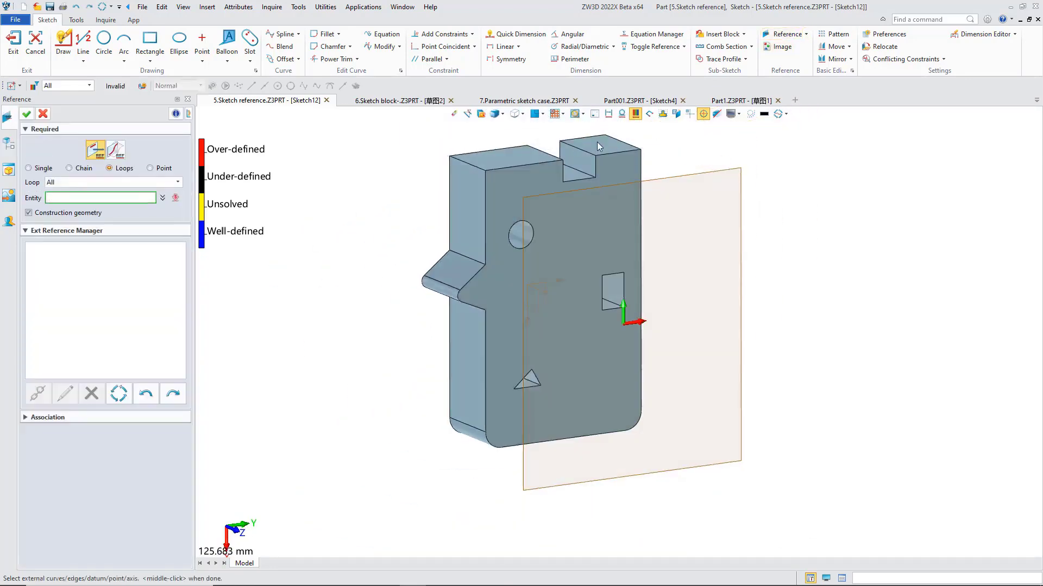
pyautogui.click(507, 188)
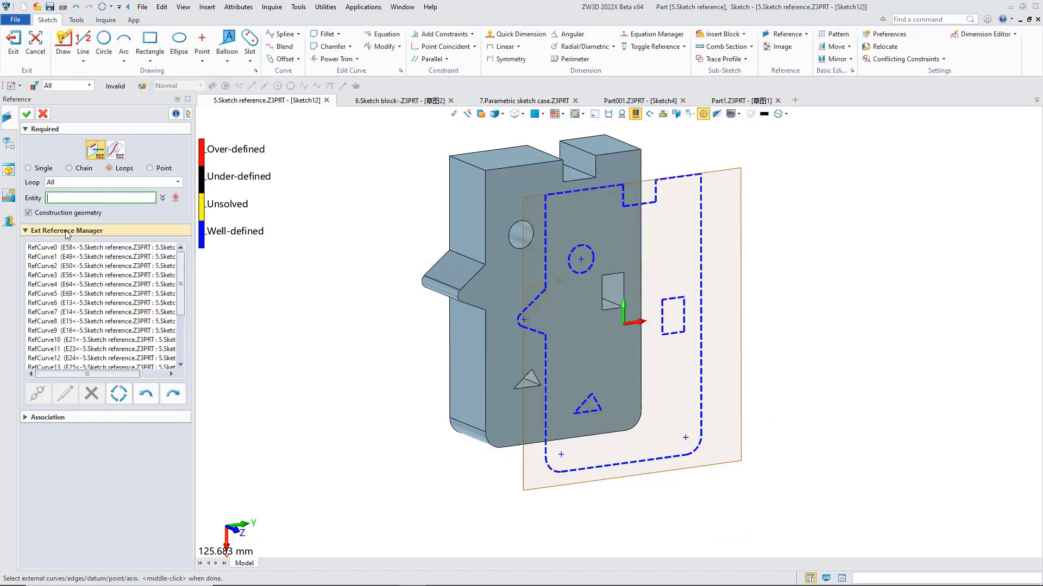
# Examine which block edge and sketch curve each entry in the external reference manager corresponds to.
pyautogui.click(85, 266)
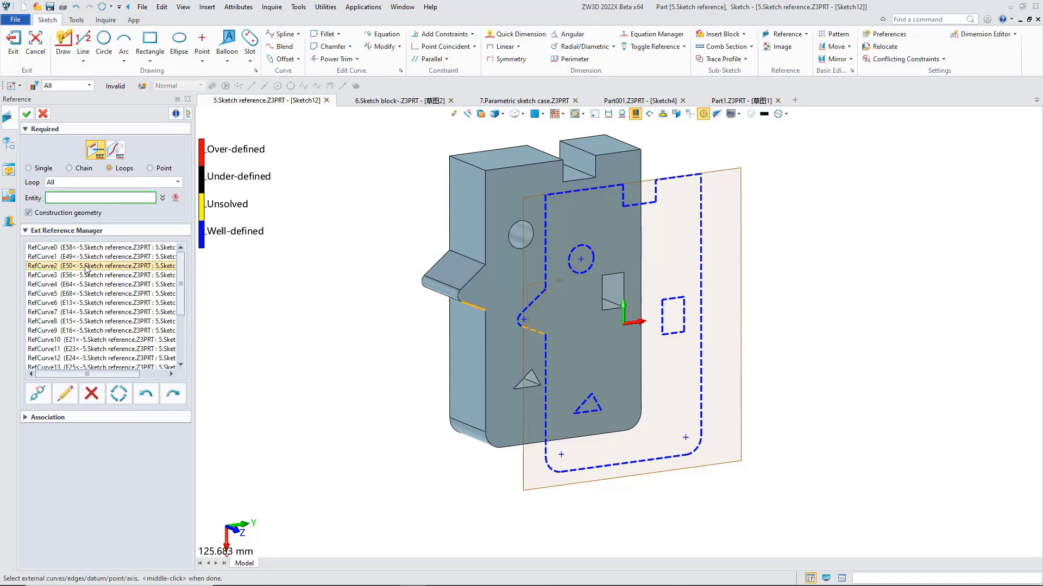
pyautogui.click(85, 249)
pyautogui.click(84, 257)
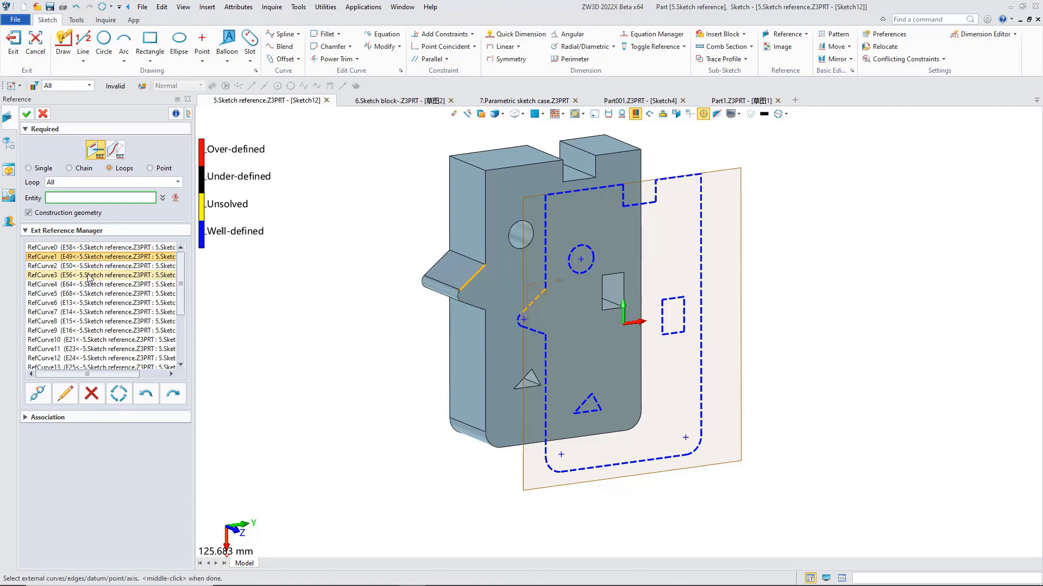
pyautogui.click(88, 266)
pyautogui.click(89, 266)
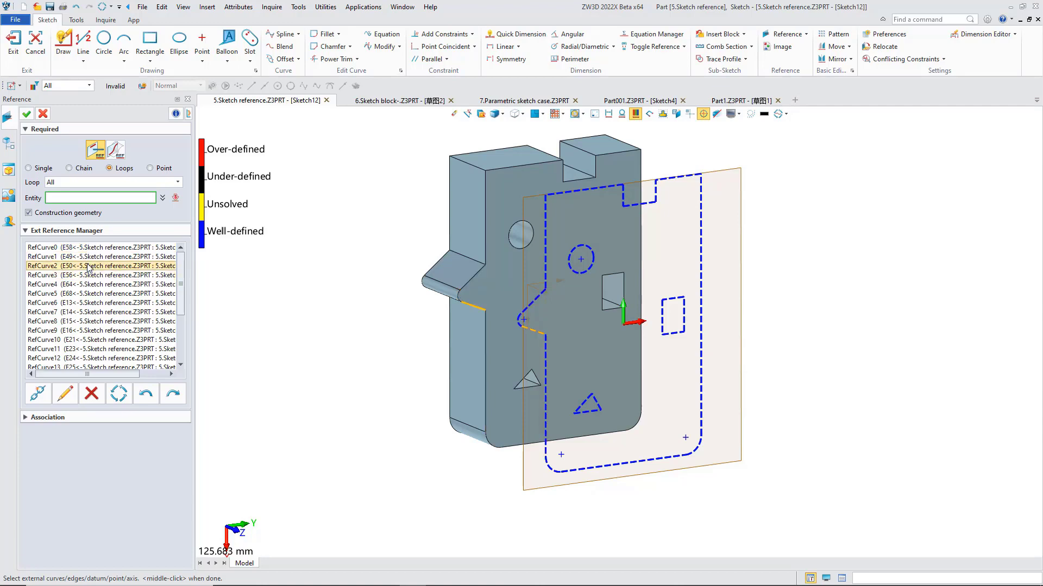
pyautogui.click(90, 275)
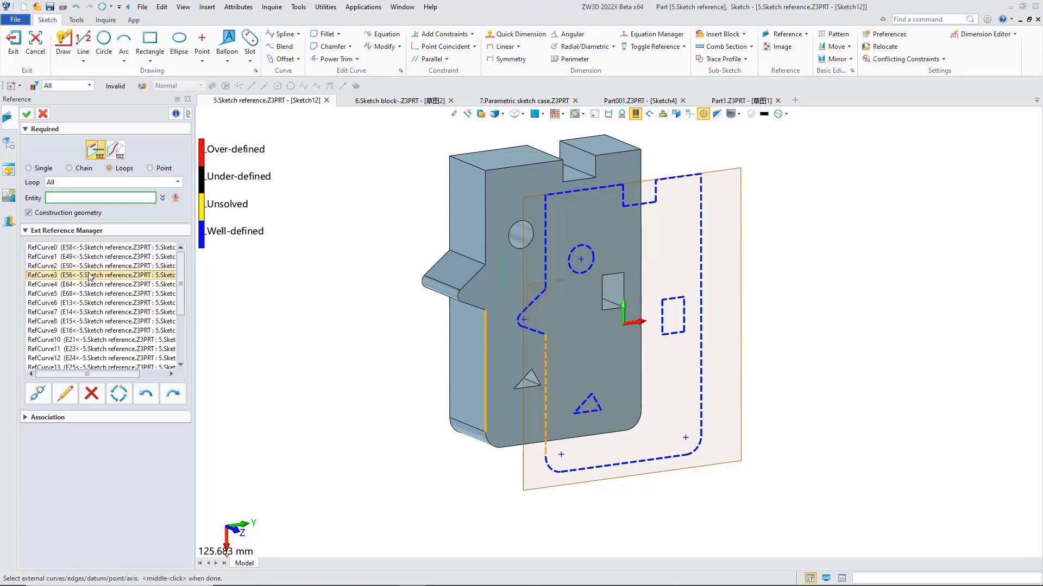
pyautogui.click(92, 304)
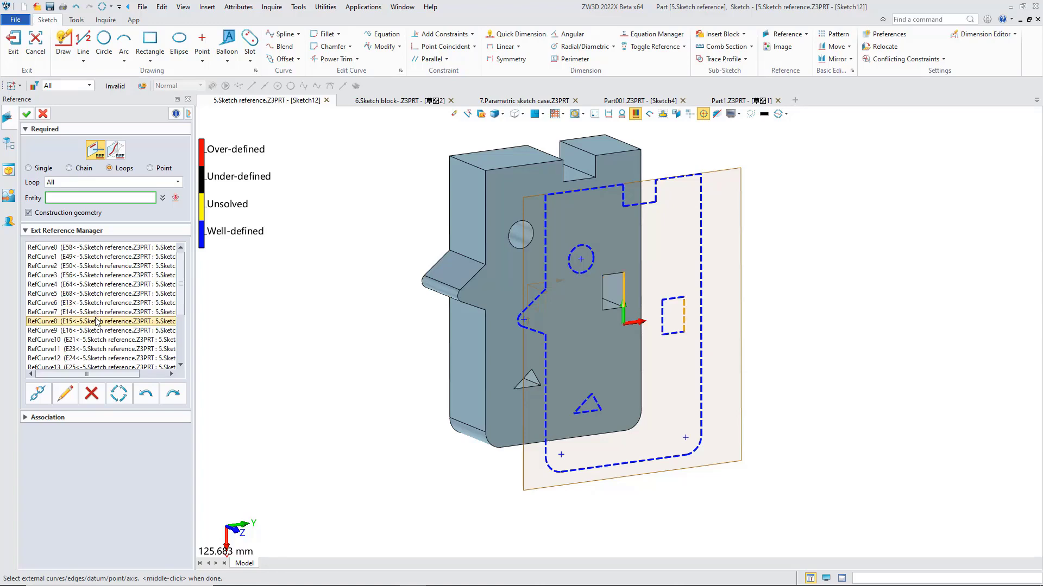
pyautogui.click(163, 348)
pyautogui.scroll(-2, 139, 331)
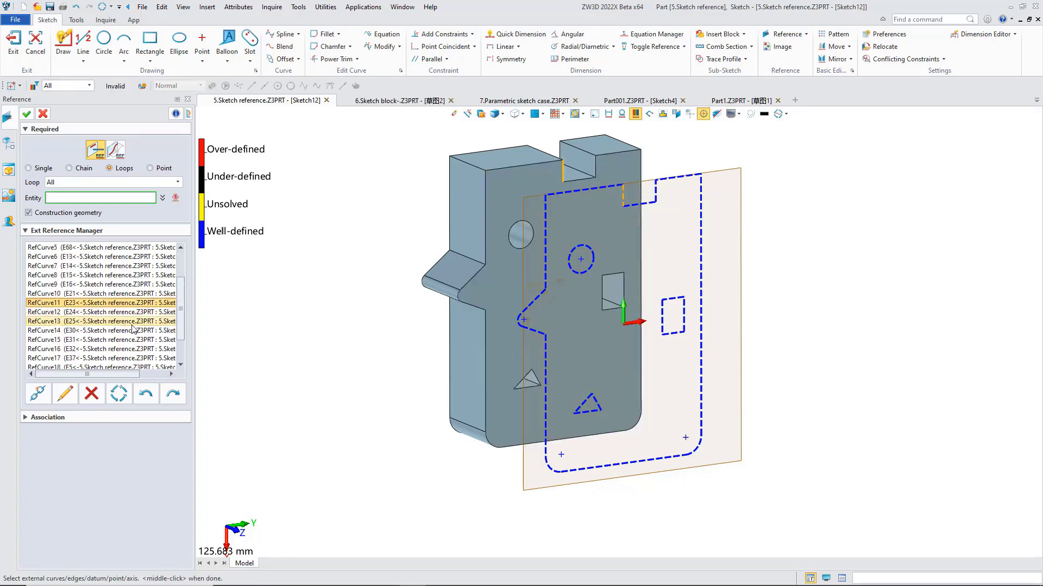
pyautogui.click(123, 341)
pyautogui.scroll(2, 114, 315)
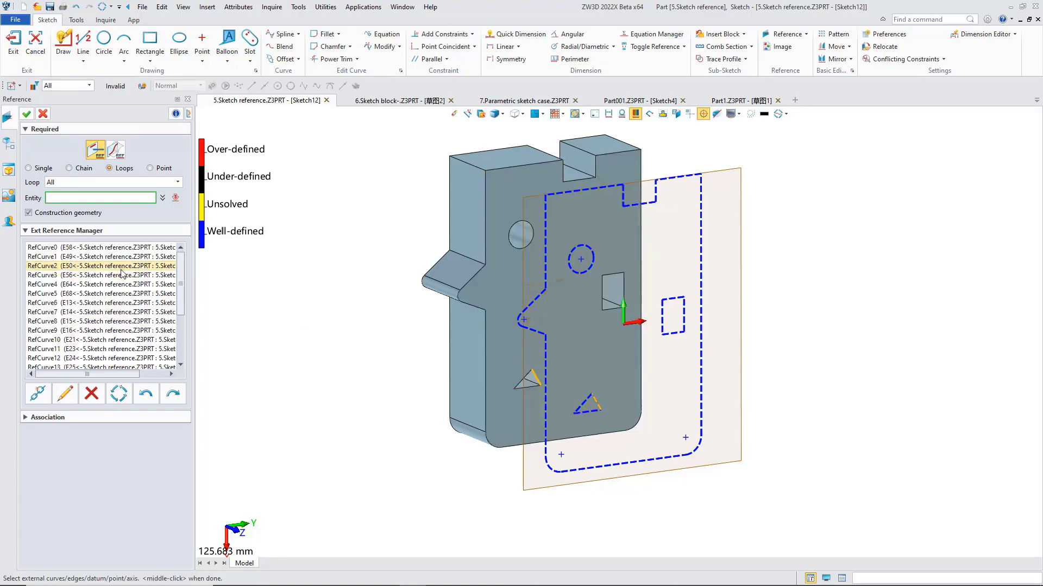
# Try deleting the wedge's reference curves RefCurve0, RefCurve1 and RefCurve2 from the external reference manager.
pyautogui.click(101, 266)
pyautogui.click(100, 247)
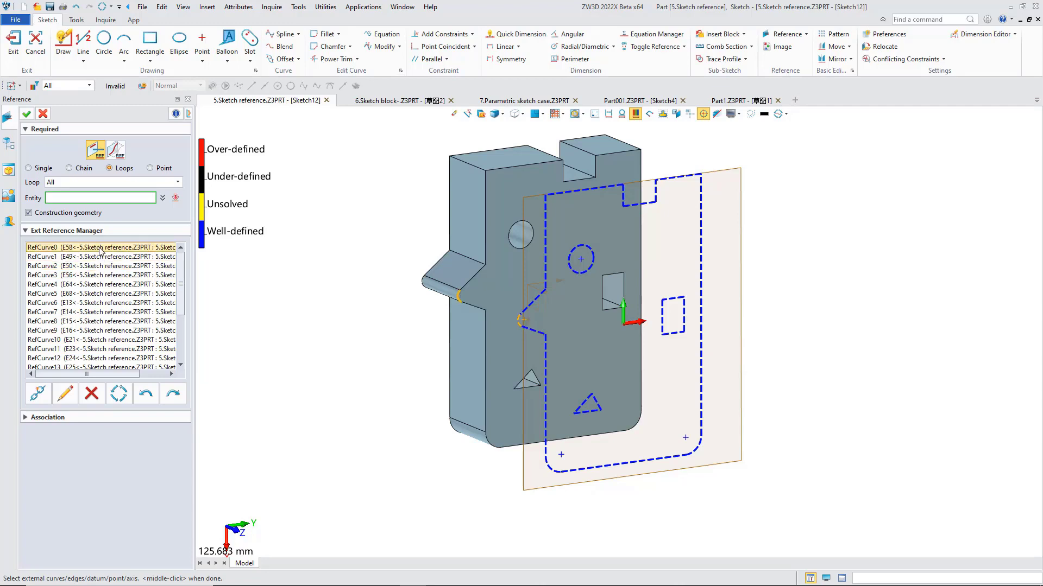
pyautogui.click(96, 392)
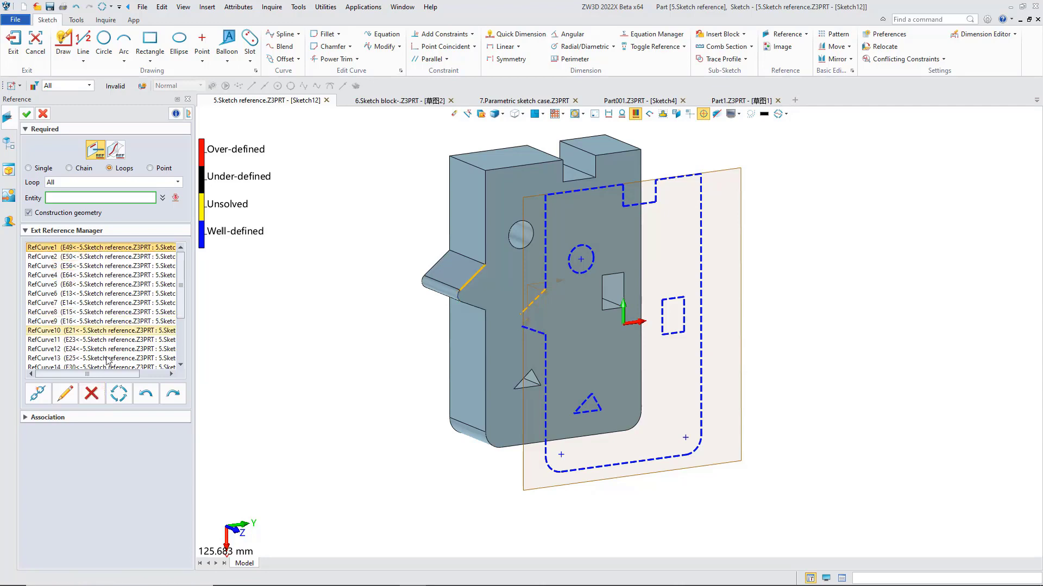
pyautogui.click(94, 394)
pyautogui.click(91, 393)
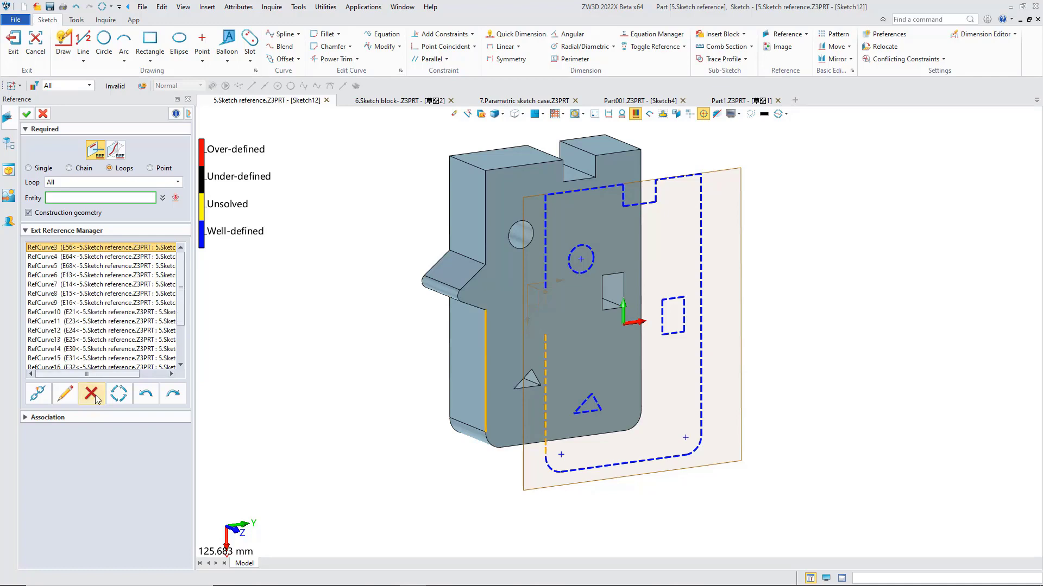
pyautogui.moveTo(356, 271); pyautogui.dragTo(366, 267, button='right')
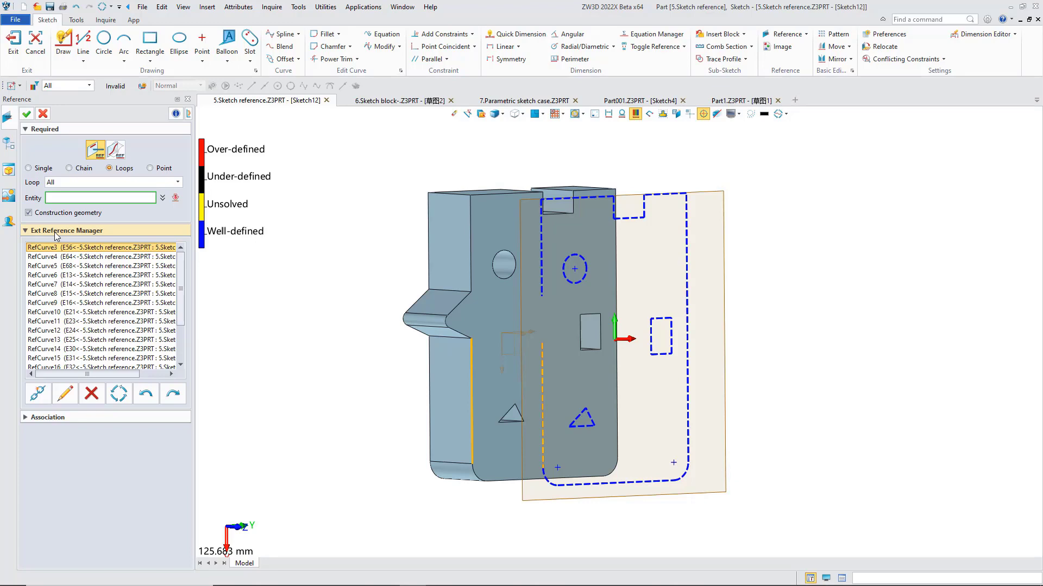
pyautogui.press('Escape')
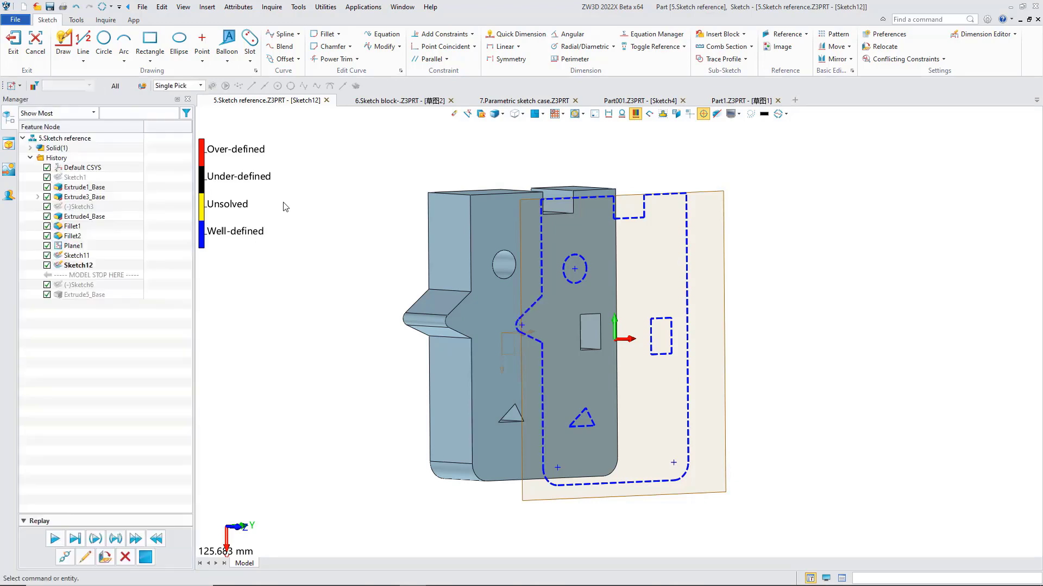
pyautogui.click(806, 34)
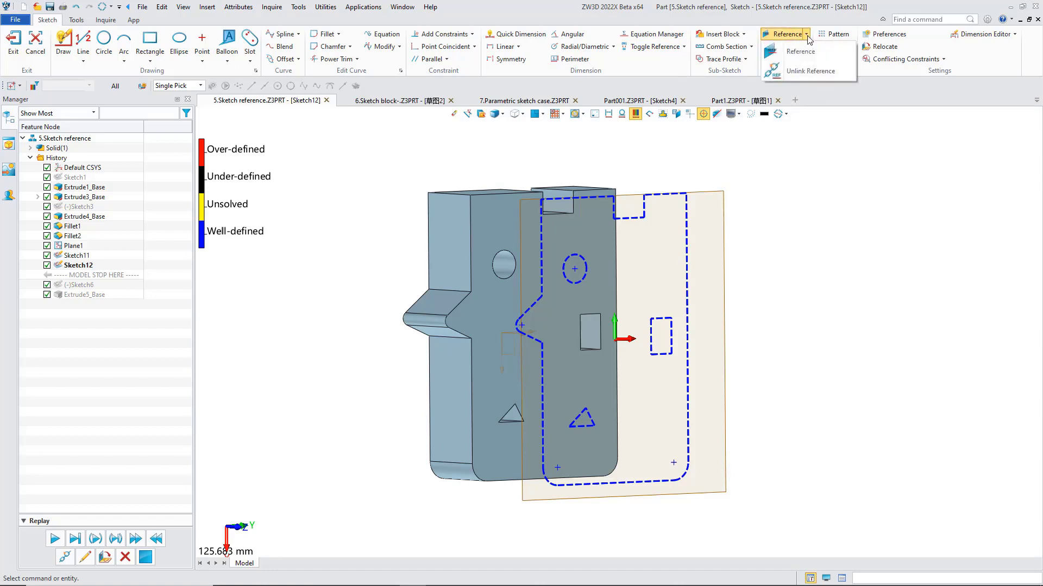
pyautogui.click(809, 71)
pyautogui.scroll(-2, 818, 189)
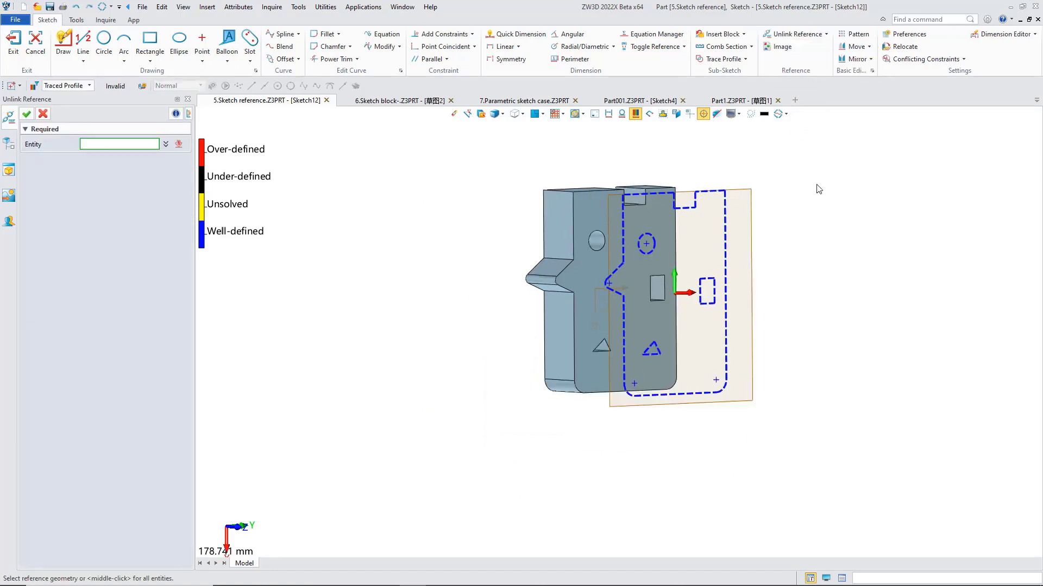
pyautogui.click(43, 113)
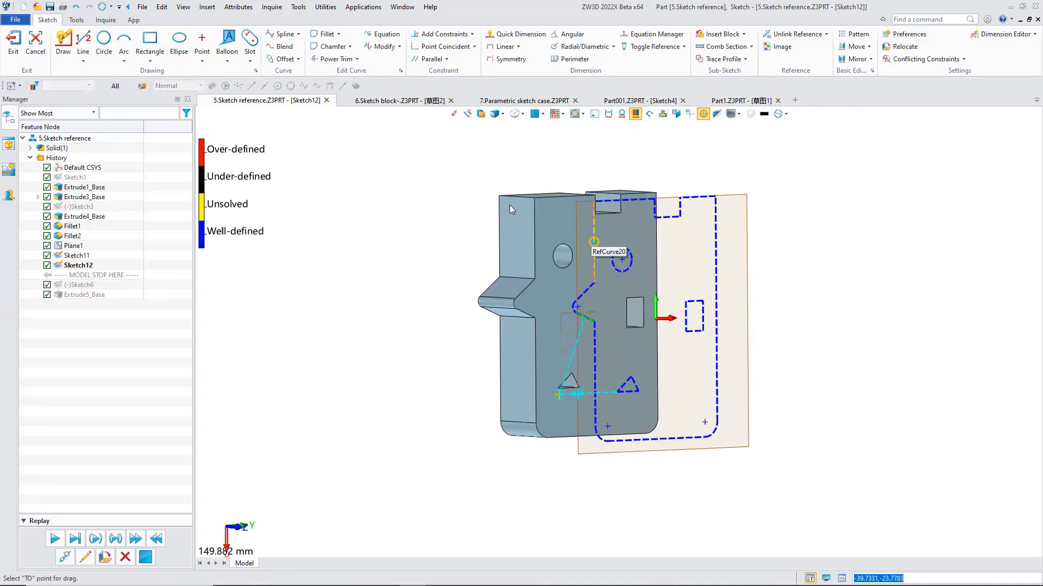
# Unlink every referenced curve from the block and try moving the outline's straight line above the wedge and its adjoining upper line.
pyautogui.click(796, 34)
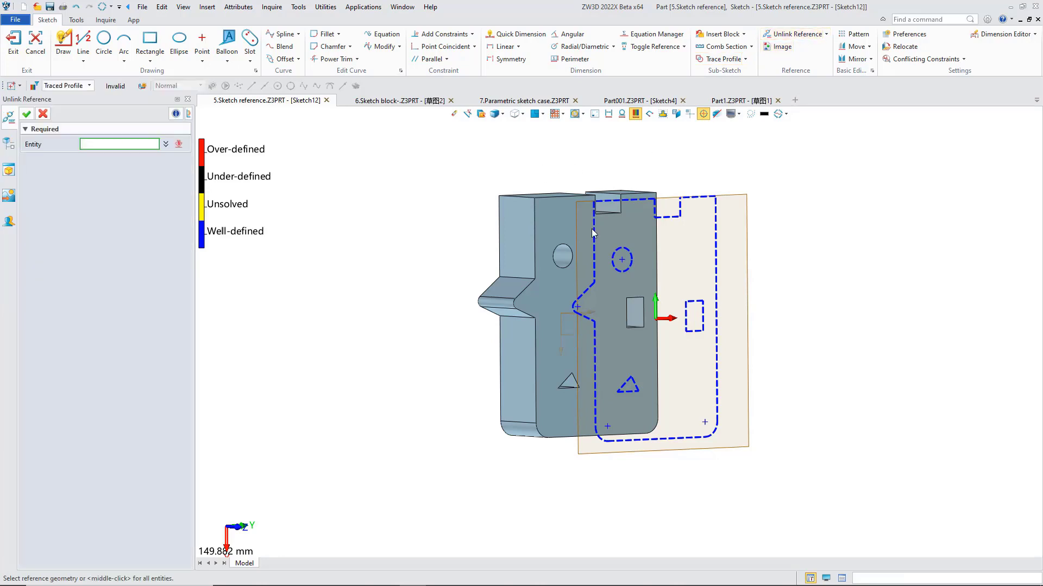
pyautogui.moveTo(529, 149); pyautogui.dragTo(814, 482)
pyautogui.click(26, 113)
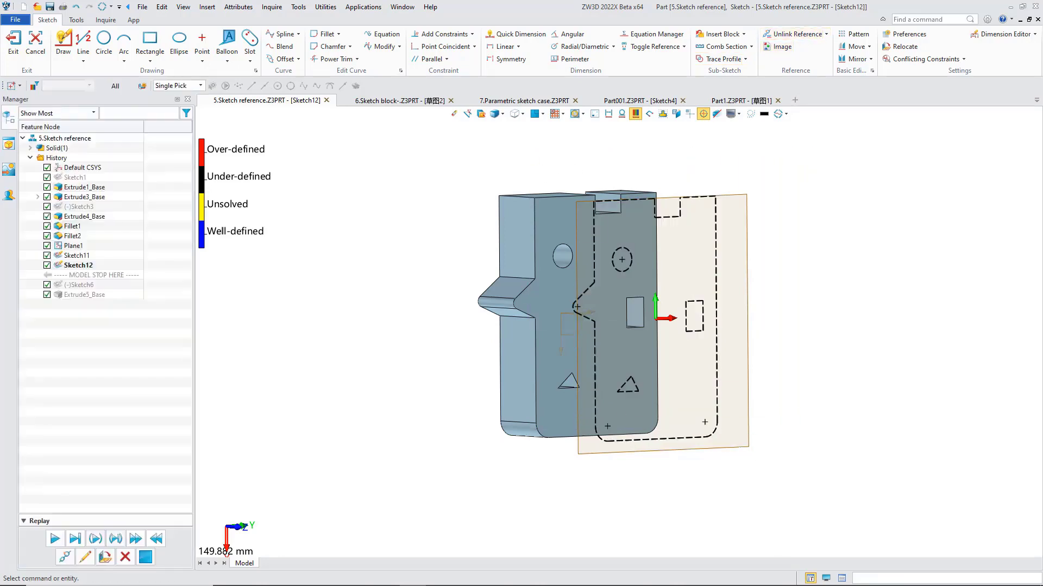
pyautogui.moveTo(598, 235)
pyautogui.mouseDown()
pyautogui.moveTo(562, 236)
pyautogui.moveTo(586, 232)
pyautogui.moveTo(576, 232)
pyautogui.mouseUp()
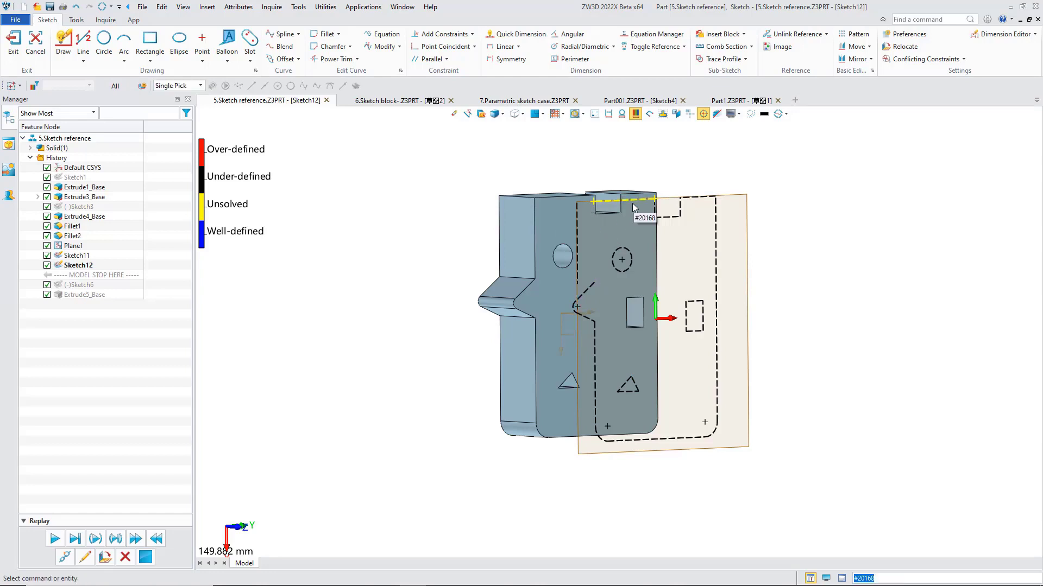
pyautogui.moveTo(625, 200); pyautogui.dragTo(626, 179)
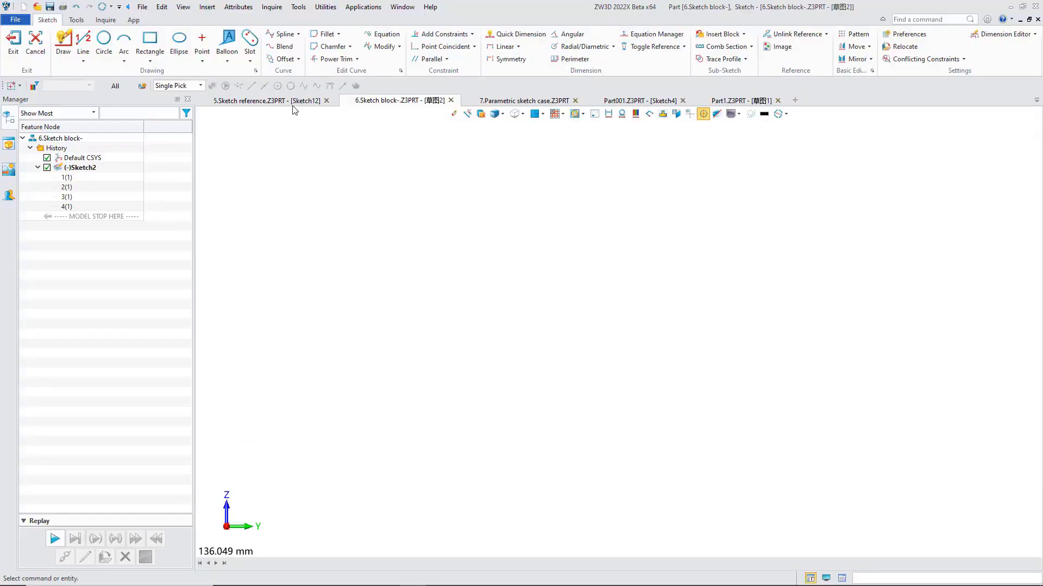
# Sketch an inclined straight slot with a 10 mm radius and about 85 mm between its end centres.
pyautogui.click(250, 40)
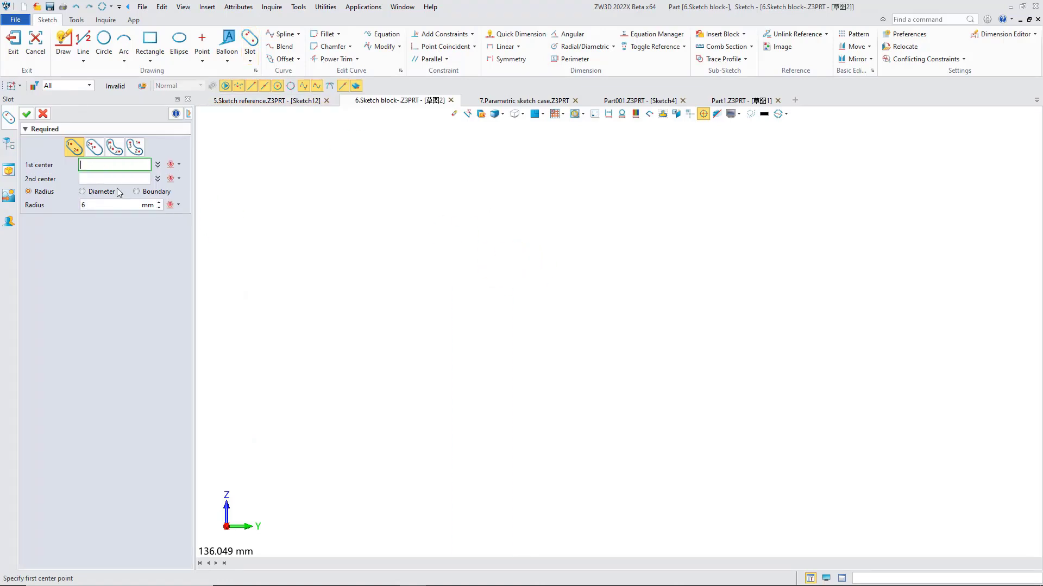
pyautogui.click(80, 205)
pyautogui.moveTo(77, 203); pyautogui.dragTo(66, 201)
pyautogui.write('10')
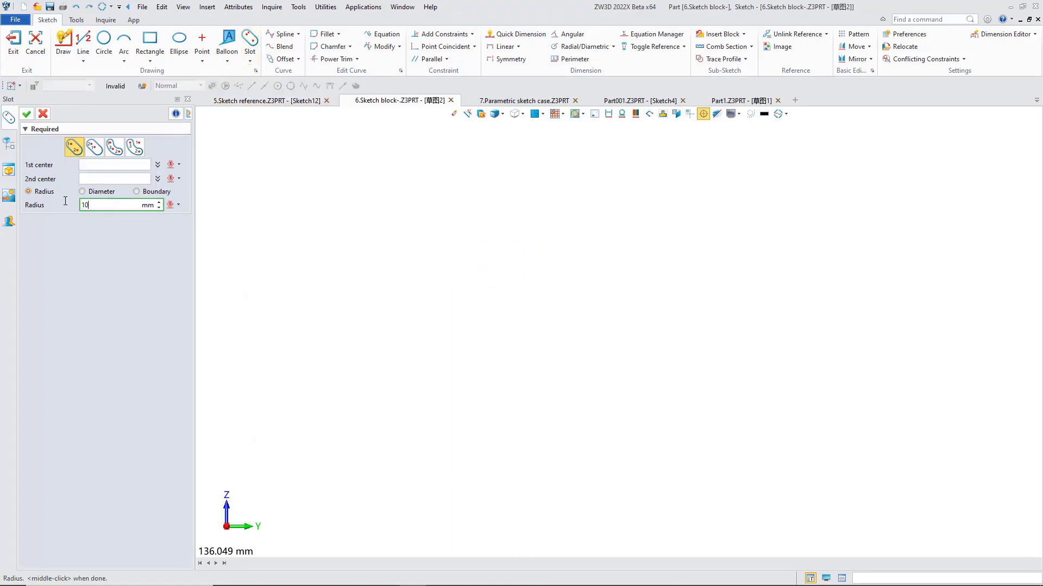
pyautogui.press('Return')
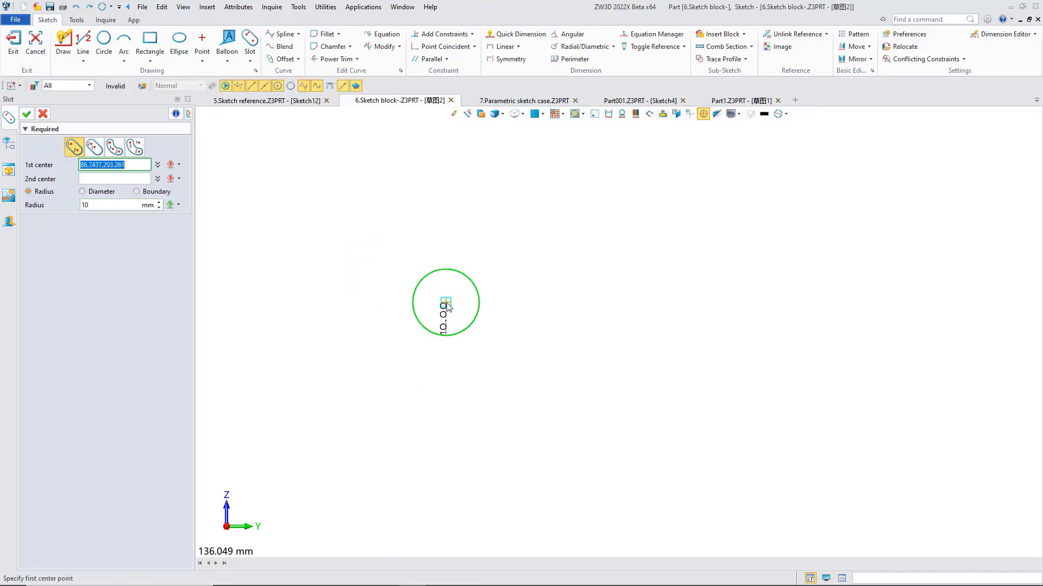
pyautogui.click(446, 300)
pyautogui.scroll(-3, 542, 194)
pyautogui.click(638, 154)
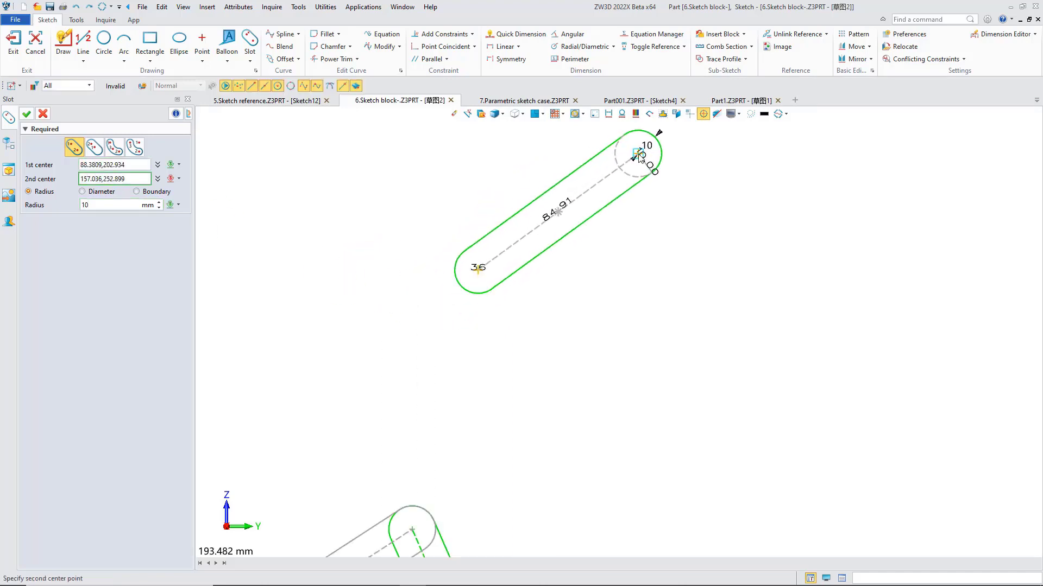
pyautogui.moveTo(638, 154); pyautogui.dragTo(624, 242, button='middle')
pyautogui.middleClick(619, 246)
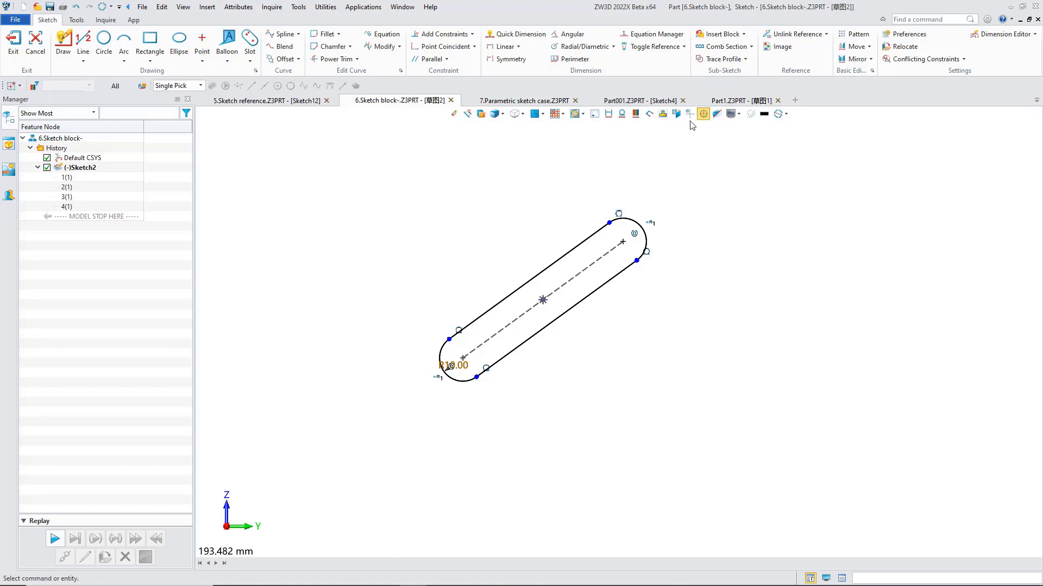
# Make a flexible sketch block named Test from all the slot's entities.
pyautogui.click(743, 34)
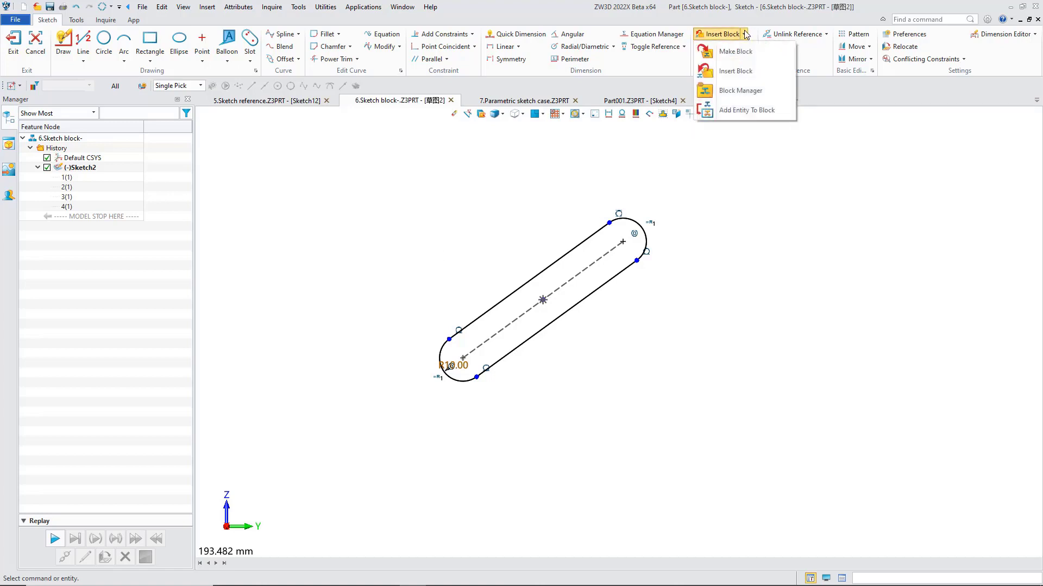
pyautogui.click(736, 51)
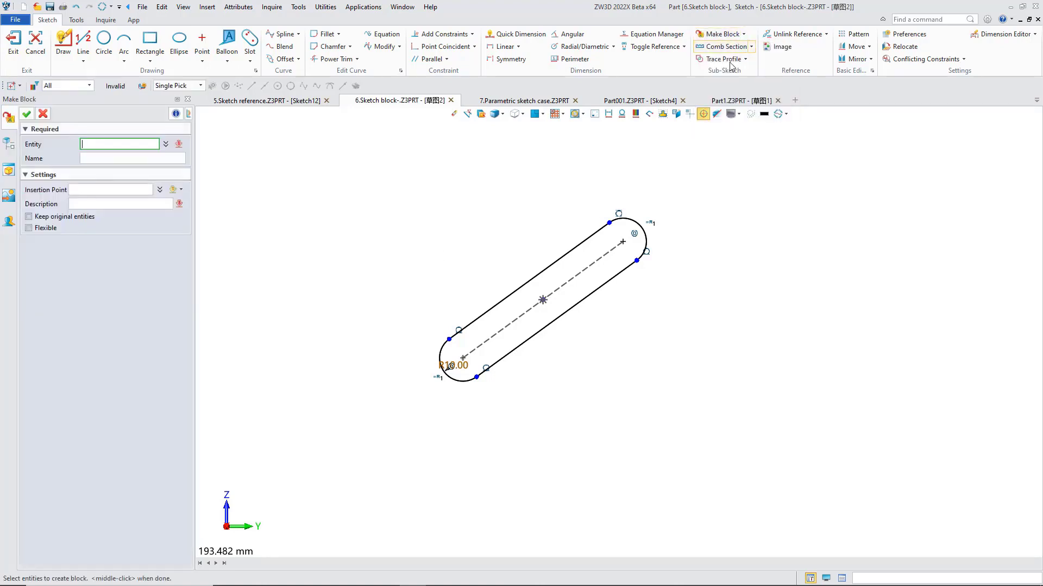
pyautogui.click(744, 34)
pyautogui.click(755, 51)
pyautogui.moveTo(325, 144); pyautogui.dragTo(742, 466)
pyautogui.click(108, 159)
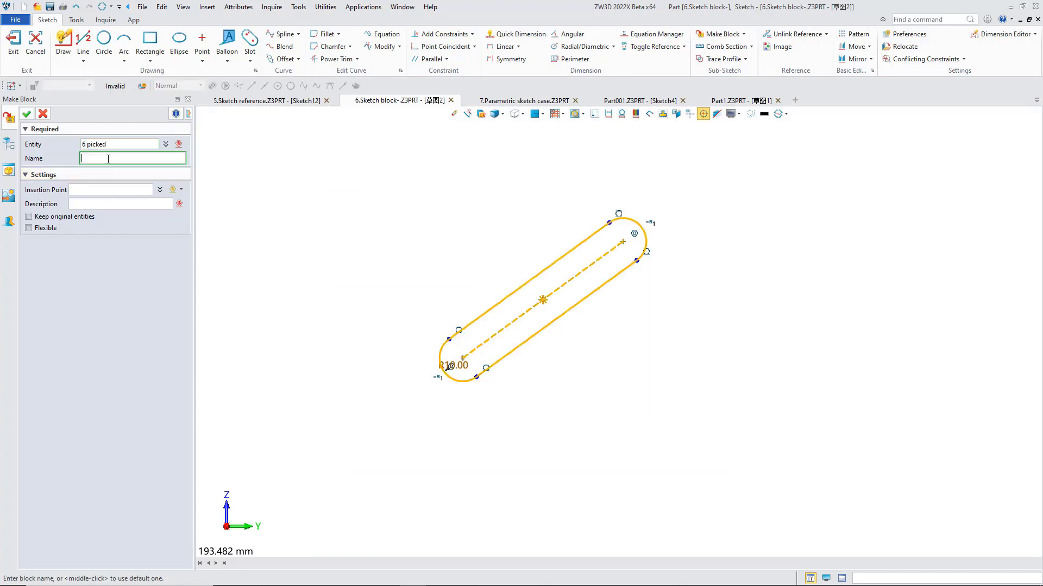
pyautogui.write('Test')
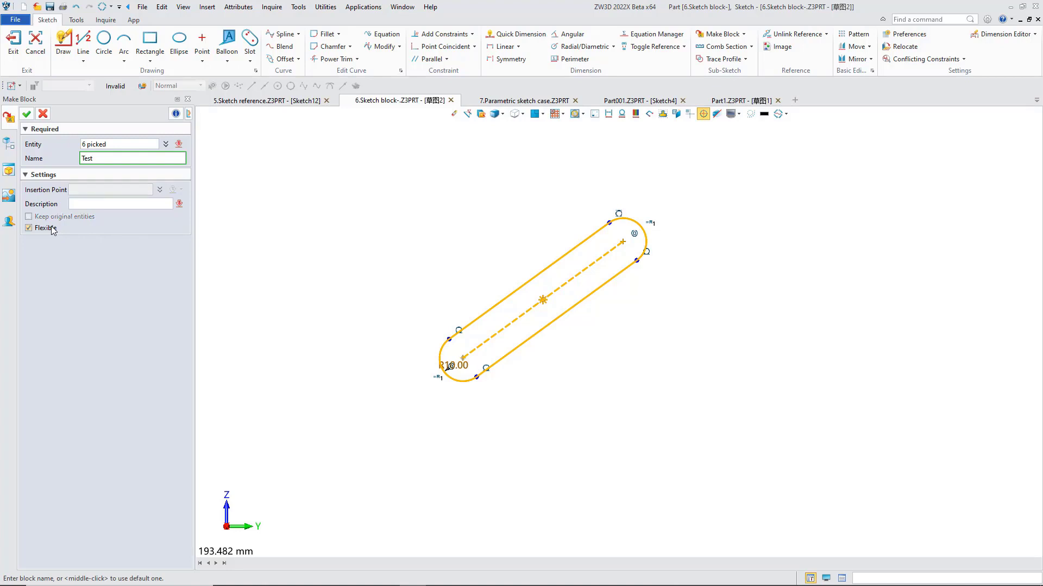
pyautogui.click(26, 114)
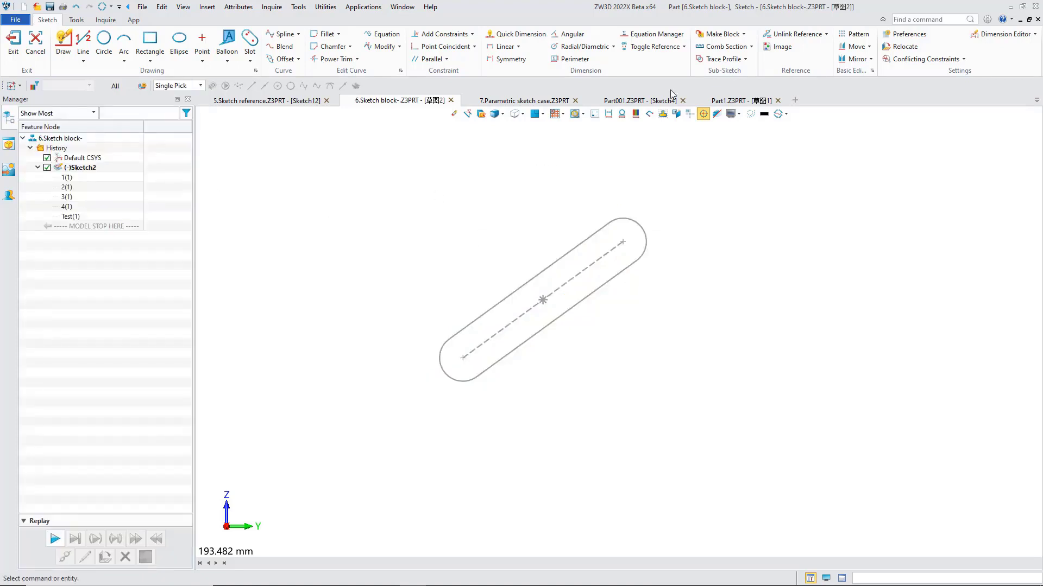
# Insert the Test block from 6.Sketch block-.Z3PRT into the sketch.
pyautogui.click(745, 35)
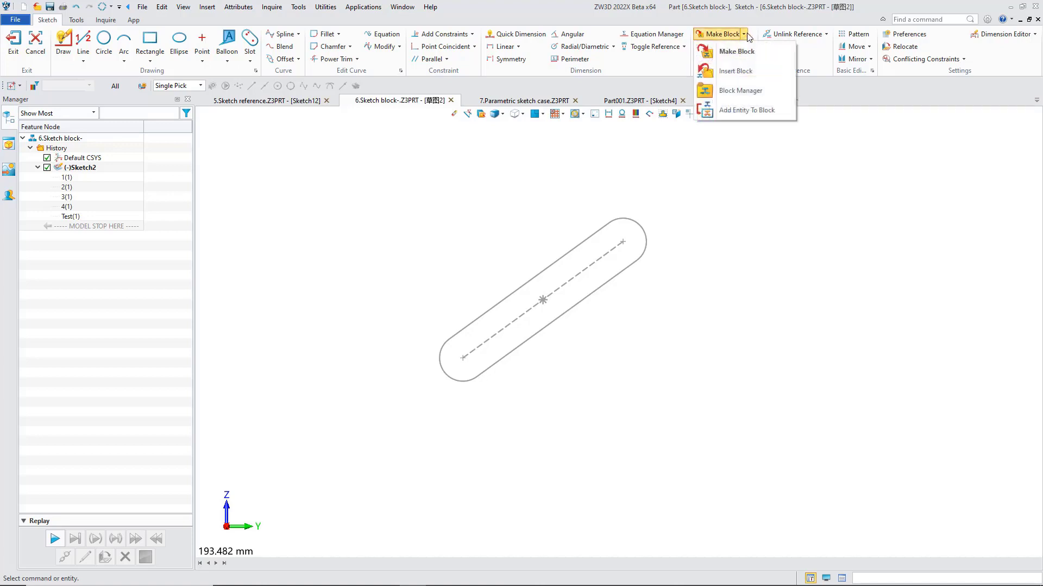
pyautogui.click(751, 74)
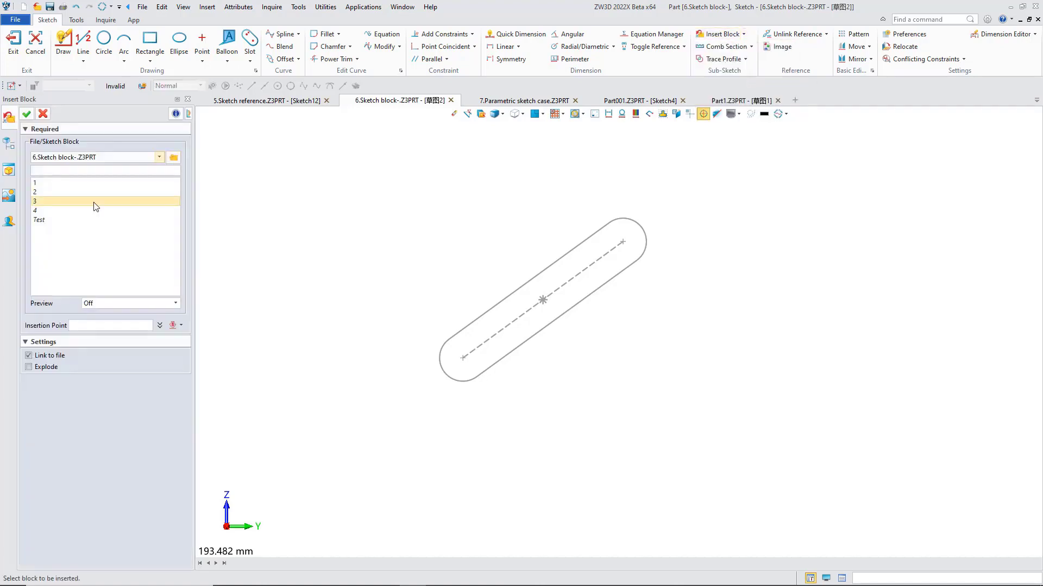
pyautogui.click(87, 220)
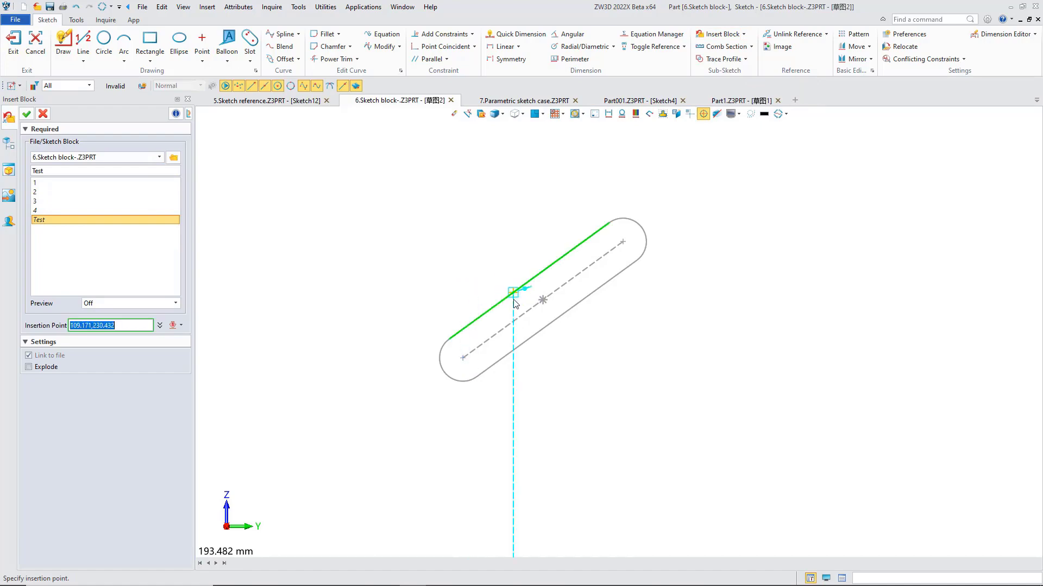